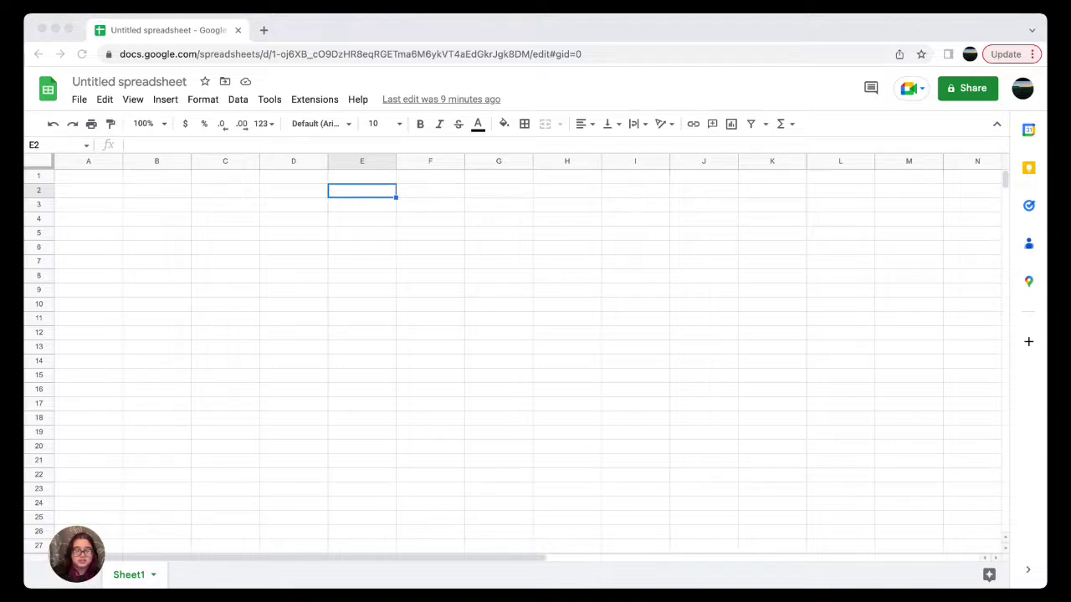
- Find the G-Accon for Sage Cloud Accounting add-on in the Google Workspace Marketplace and open its listing
{"action": "left_click", "coordinate": [318, 103]}
{"action": "mouse_move", "coordinate": [329, 123]}
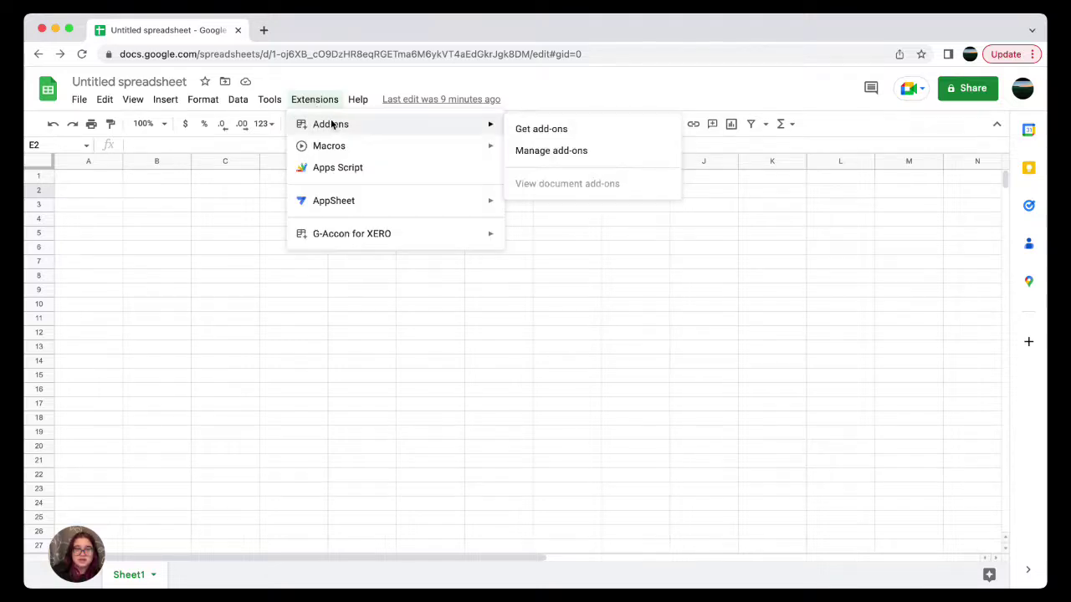
{"action": "left_click", "coordinate": [520, 128]}
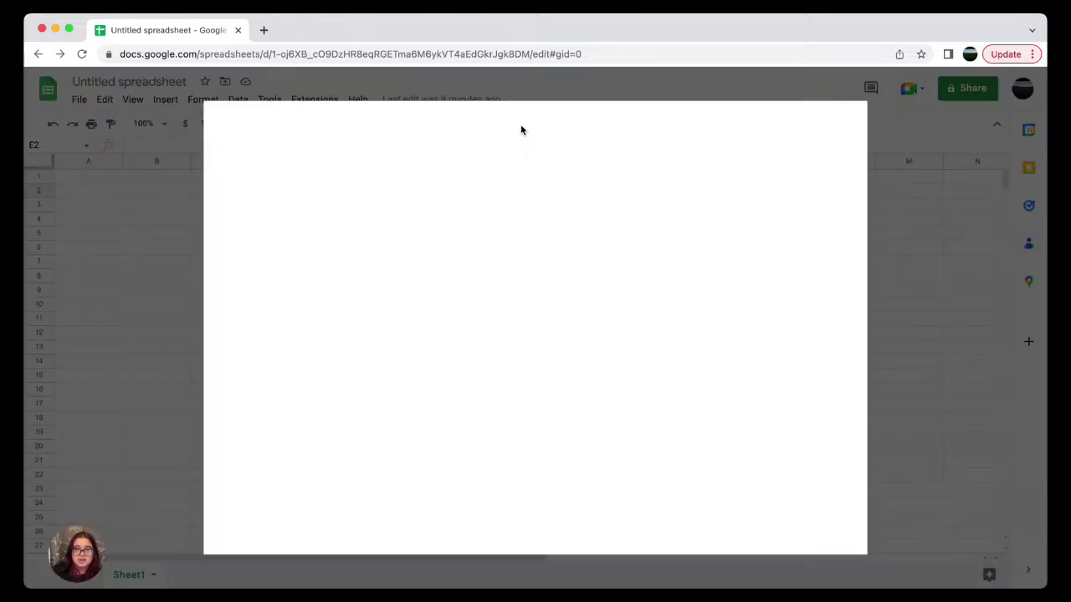
{"action": "left_click", "coordinate": [552, 124]}
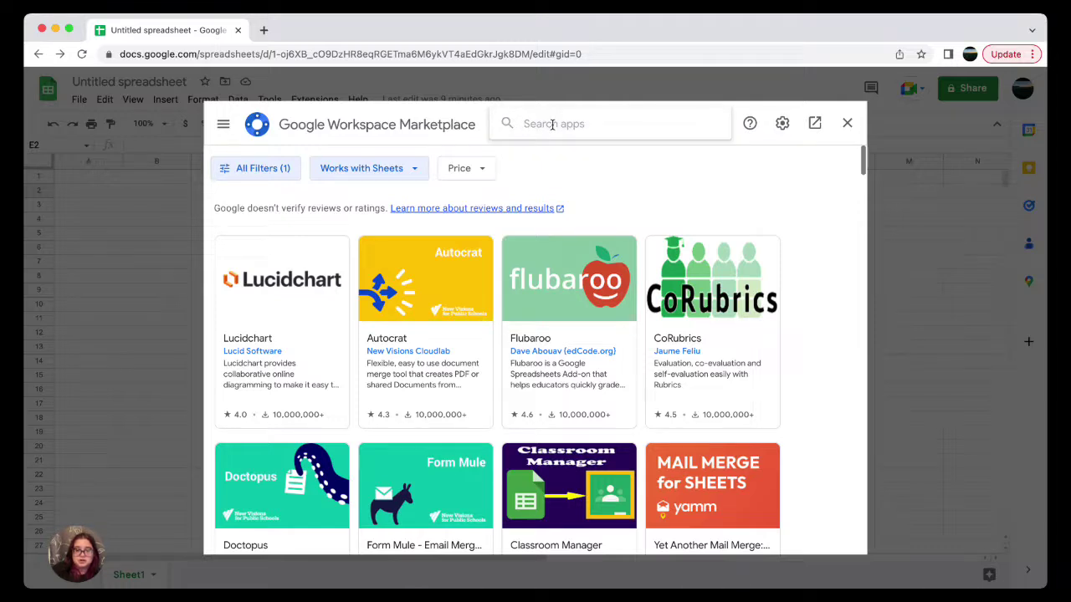
{"action": "type", "text": "G-ac"}
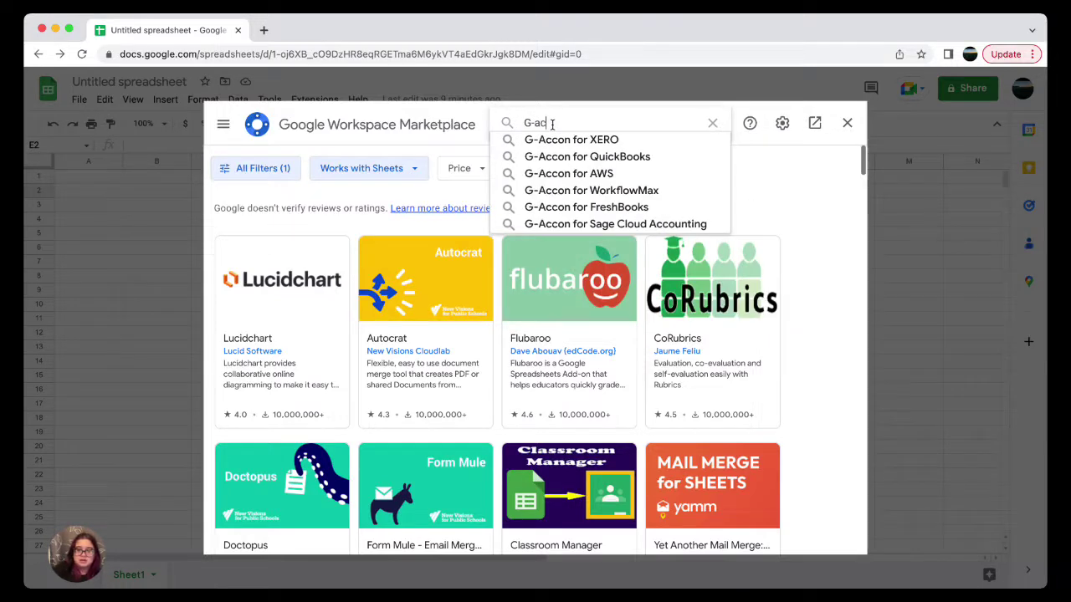
{"action": "left_click", "coordinate": [592, 224]}
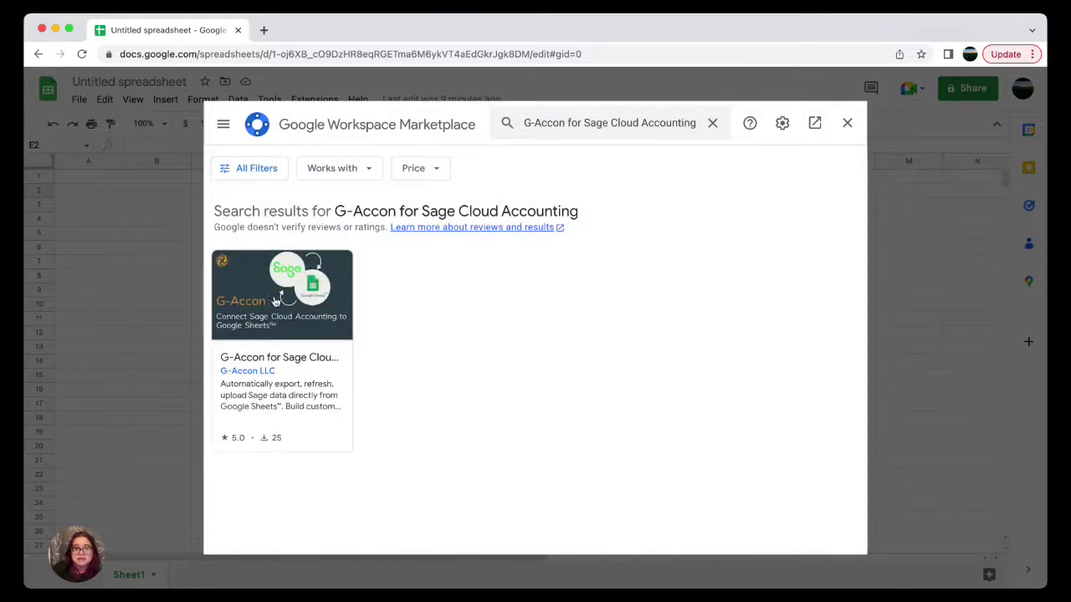
{"action": "left_click", "coordinate": [275, 301]}
- Install G-Accon for Sage Cloud Accounting, granting the requested permissions with the existing Google account, and close the marketplace
{"action": "left_click", "coordinate": [741, 220]}
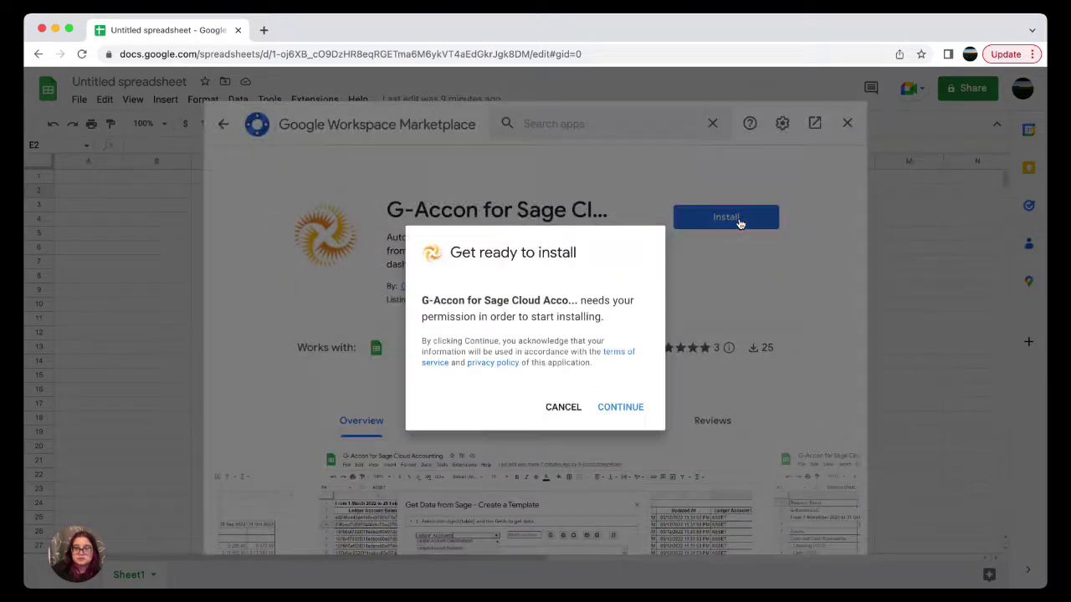
{"action": "left_click", "coordinate": [624, 407]}
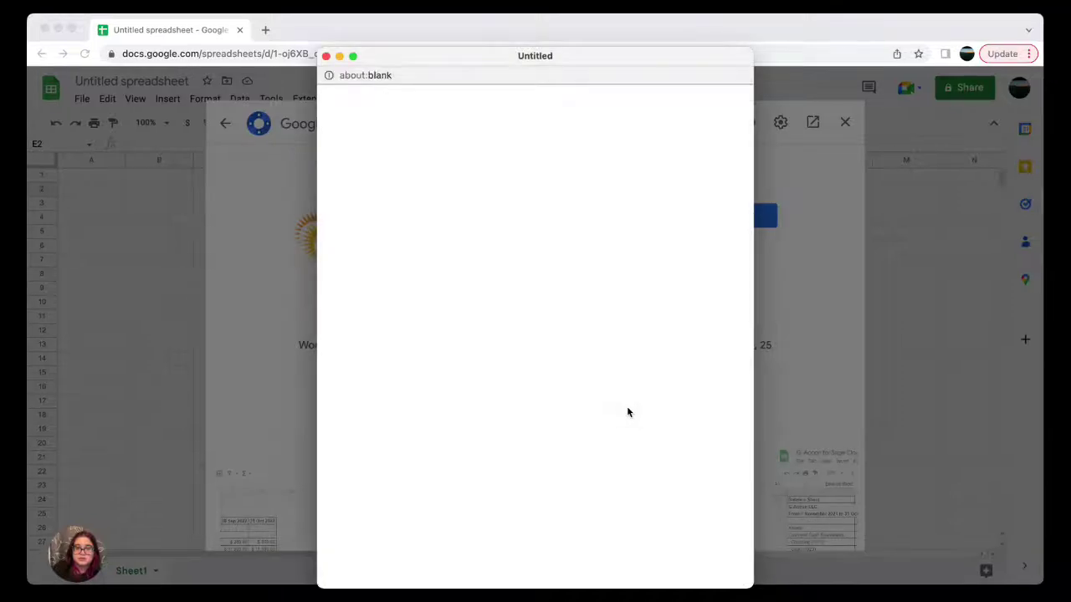
{"action": "left_click", "coordinate": [603, 347]}
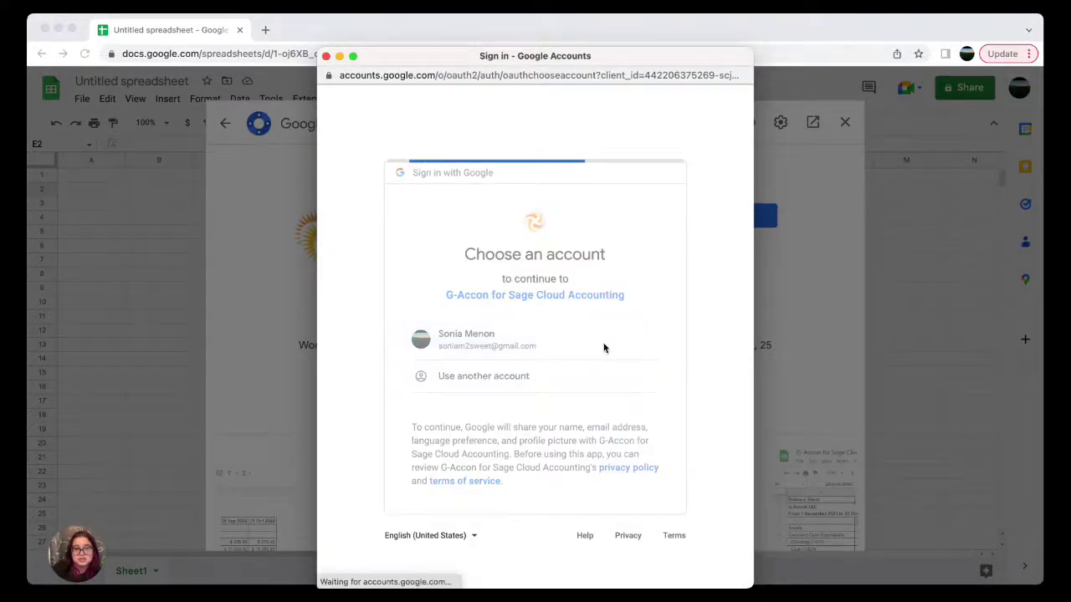
{"action": "scroll", "coordinate": [604, 346], "scroll_direction": "down", "scroll_amount": 5}
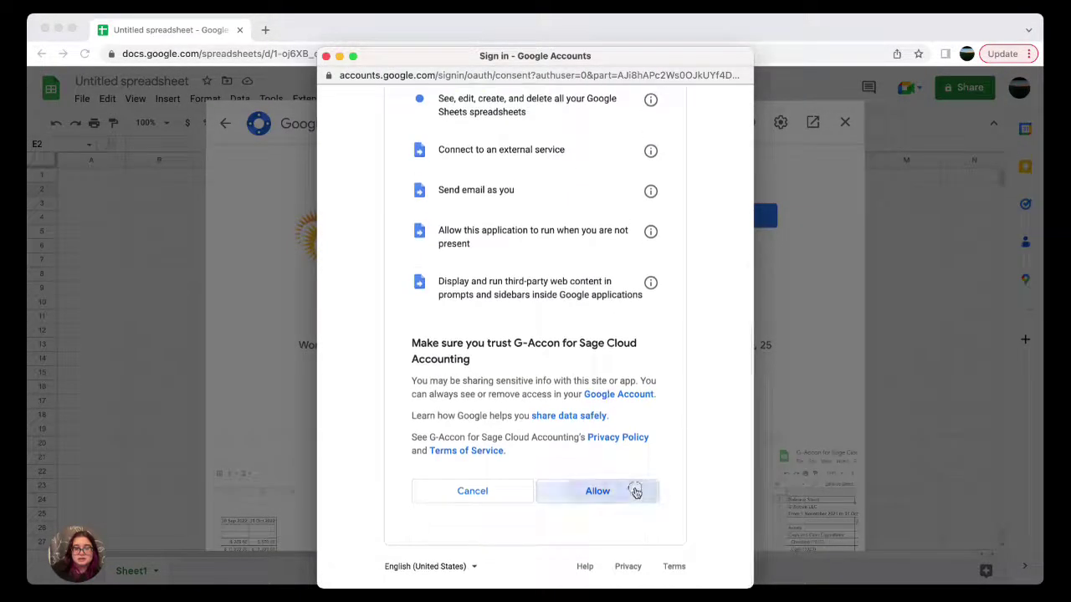
{"action": "left_click", "coordinate": [634, 492]}
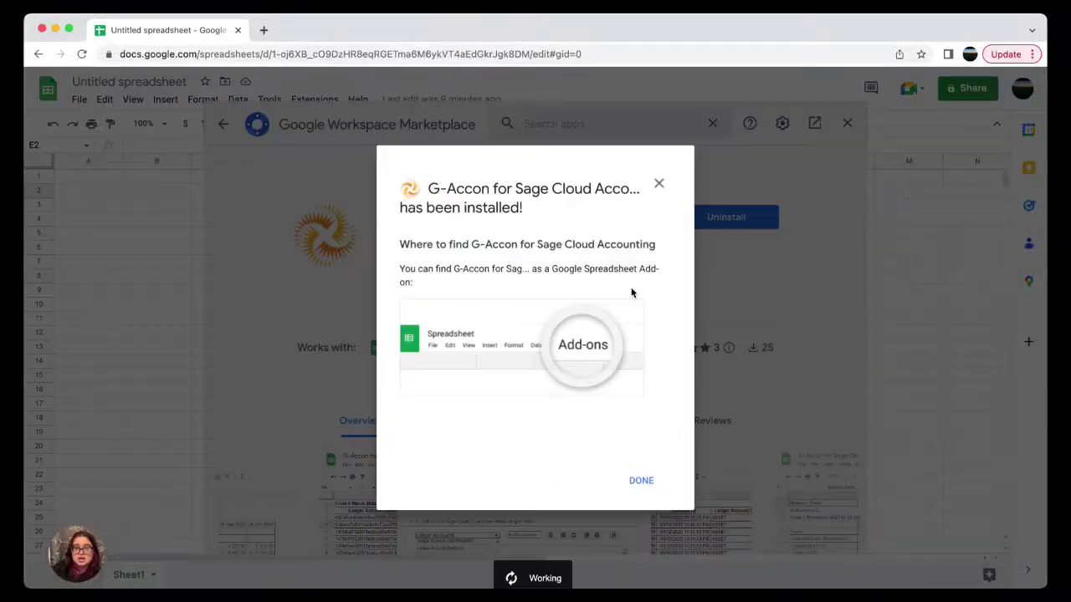
{"action": "left_click", "coordinate": [641, 481]}
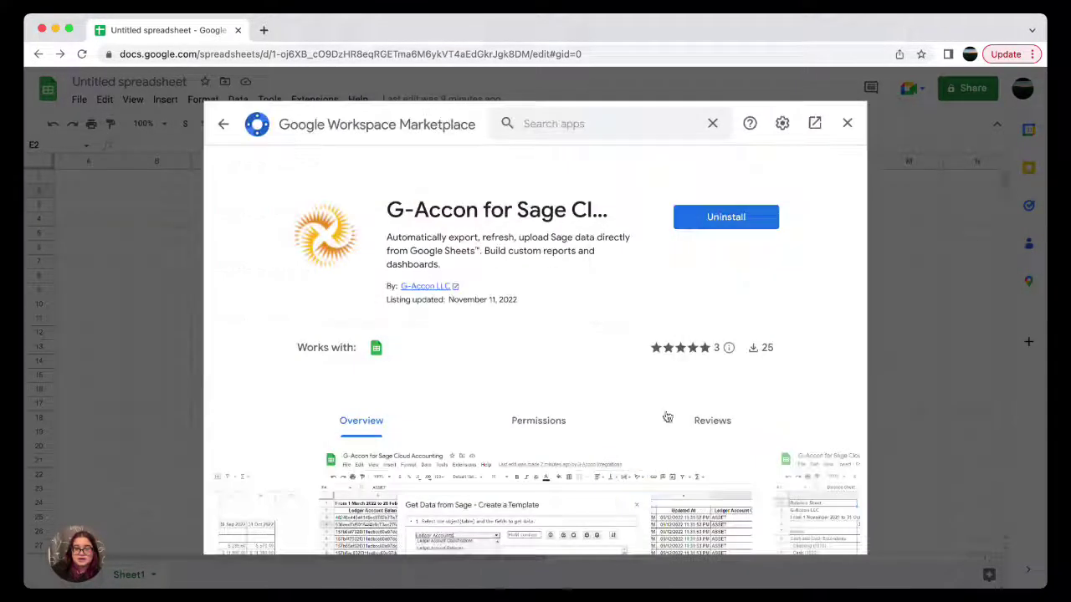
{"action": "left_click", "coordinate": [847, 124]}
{"action": "left_click", "coordinate": [314, 101]}
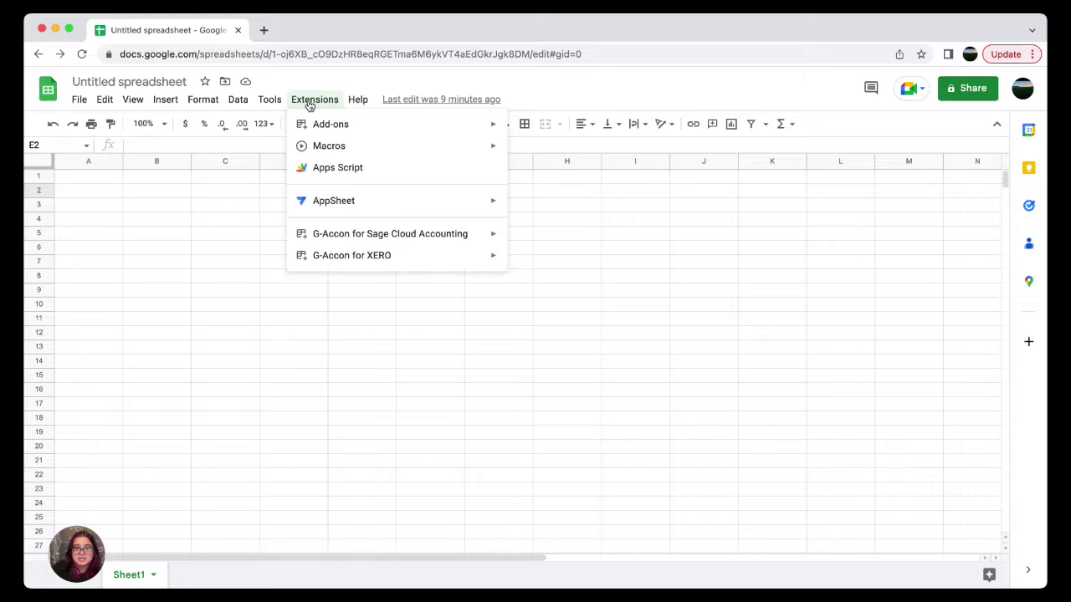
{"action": "mouse_move", "coordinate": [369, 233]}
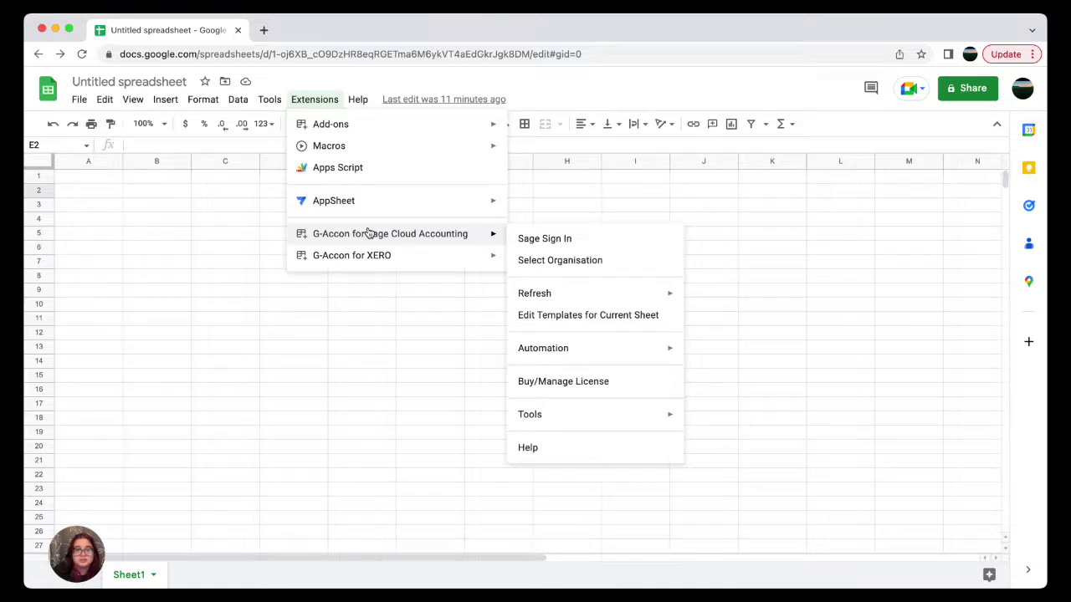
{"action": "left_click", "coordinate": [533, 595]}
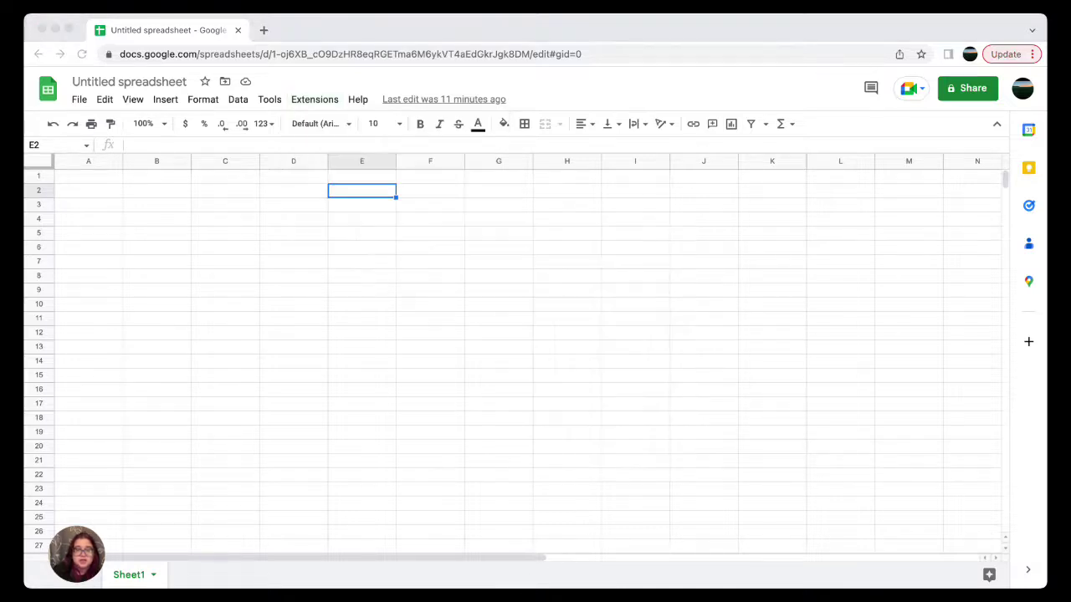
{"action": "left_click", "coordinate": [320, 242]}
- Sign in to Sage through the G-Accon add-on by connecting to Sage Business Cloud Accounting
{"action": "left_click", "coordinate": [318, 98]}
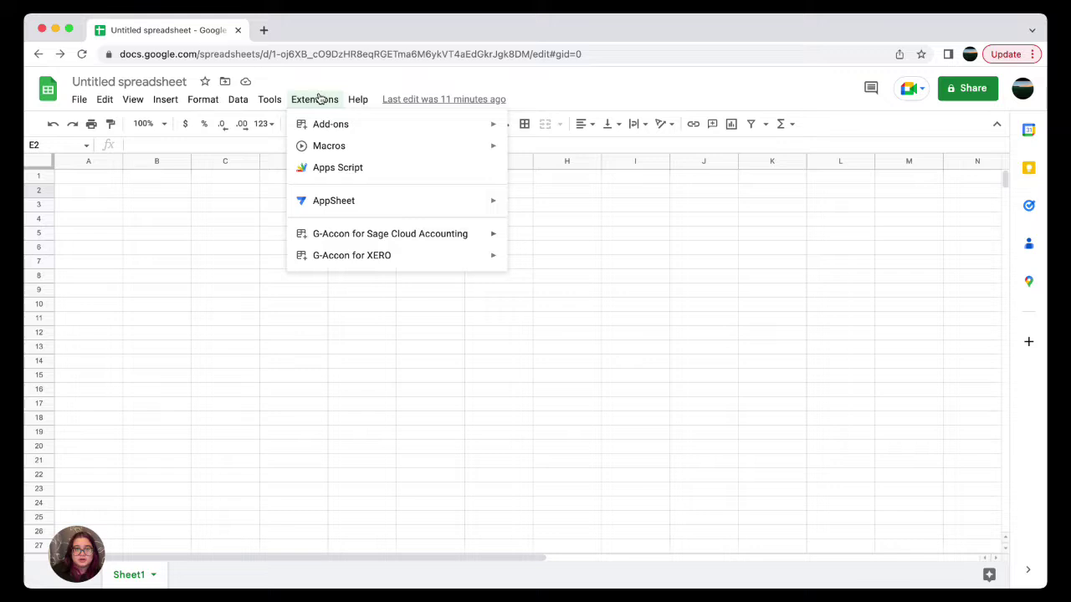
{"action": "mouse_move", "coordinate": [460, 239]}
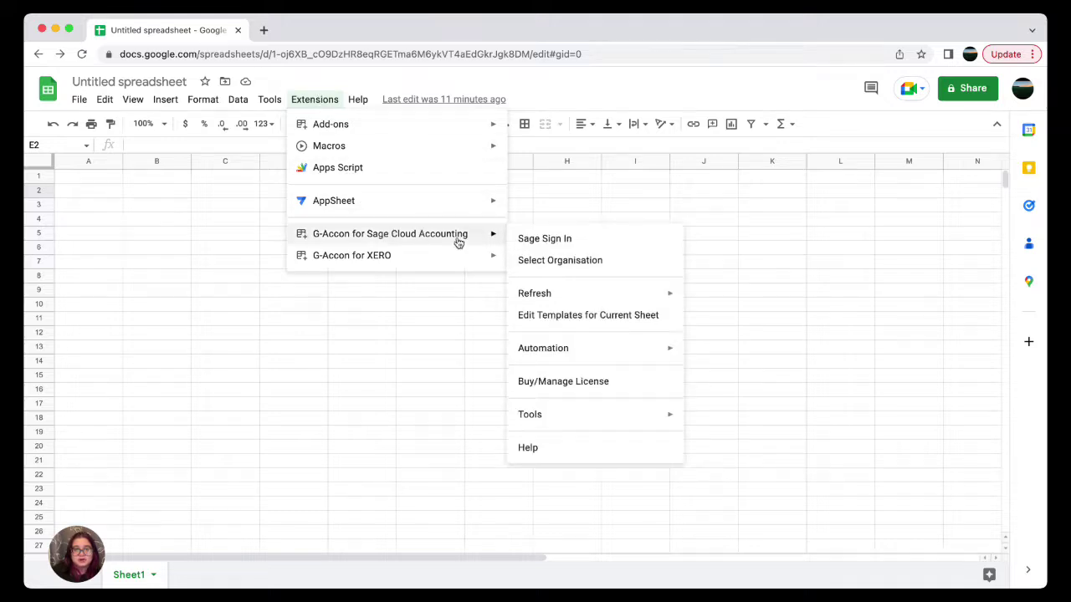
{"action": "left_click", "coordinate": [541, 243]}
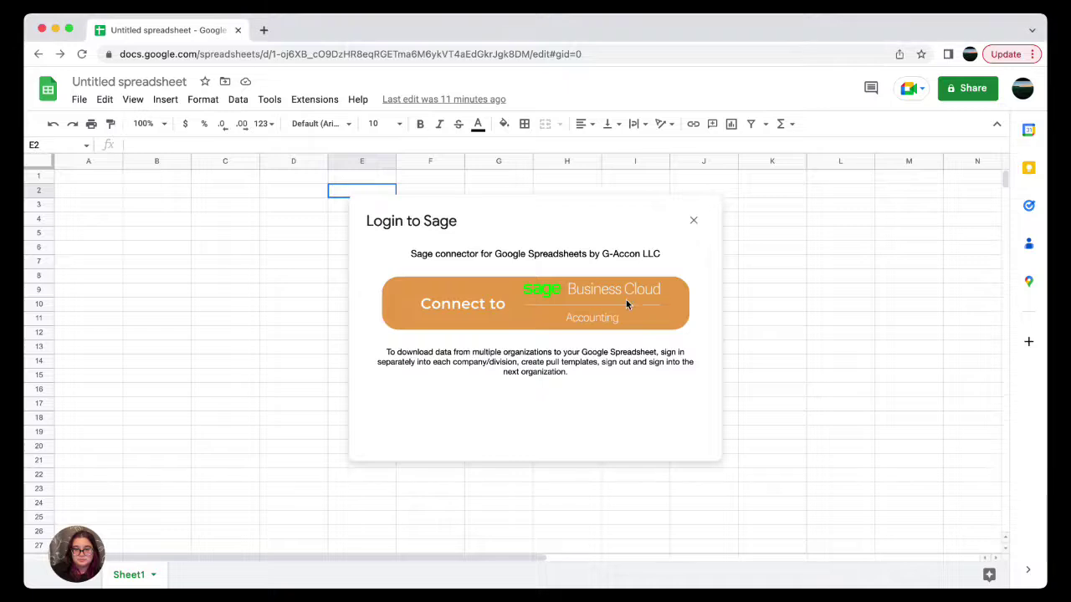
{"action": "left_click", "coordinate": [626, 301]}
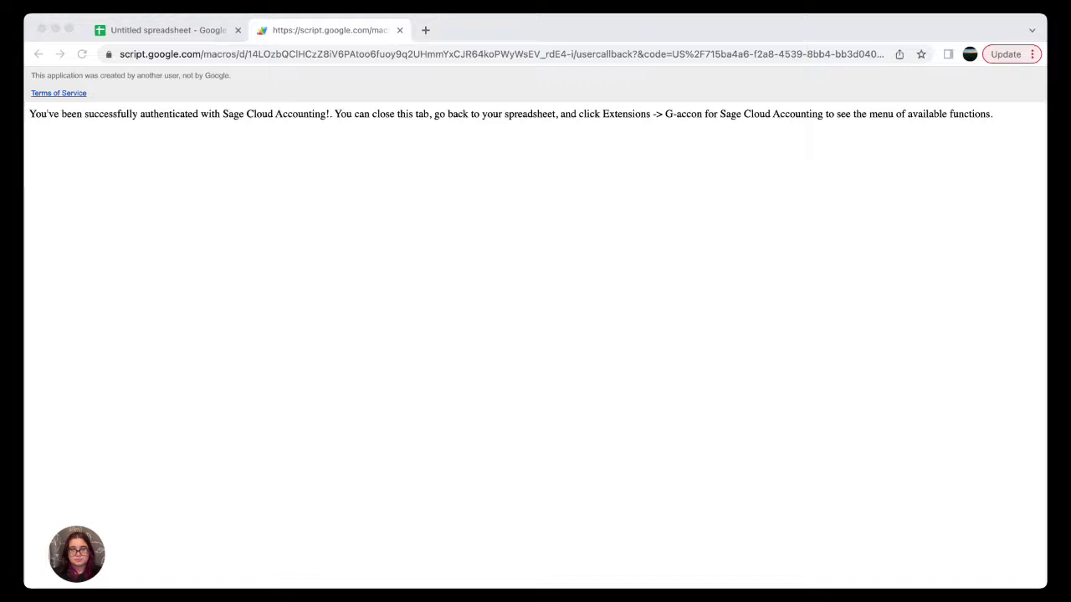
- Return to the spreadsheet and start a G-Accon custom accounting report using the Profit And Loss report
{"action": "left_click", "coordinate": [207, 30]}
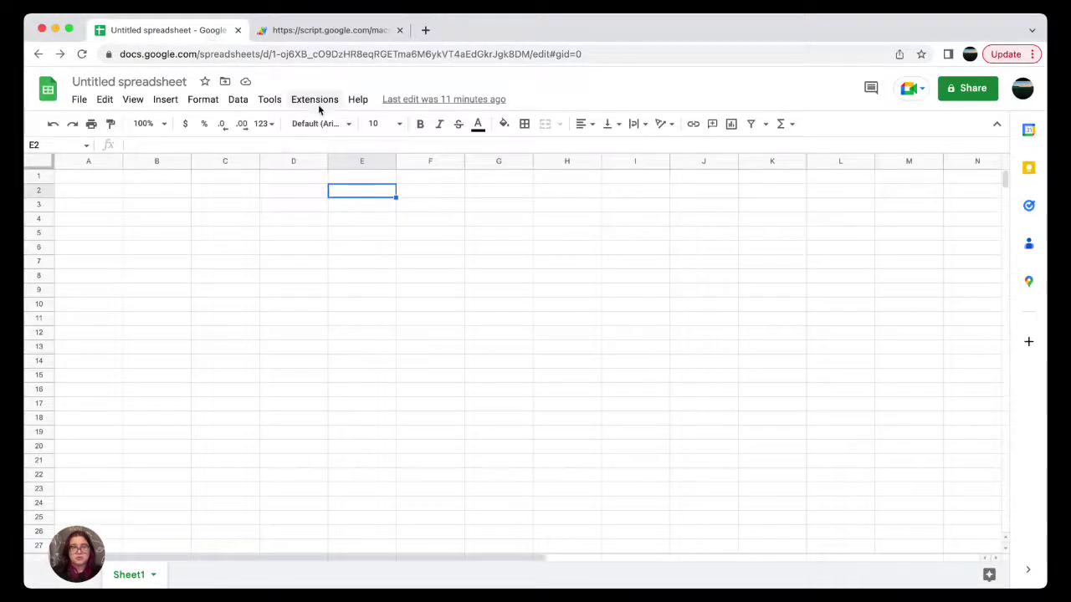
{"action": "left_click", "coordinate": [317, 101]}
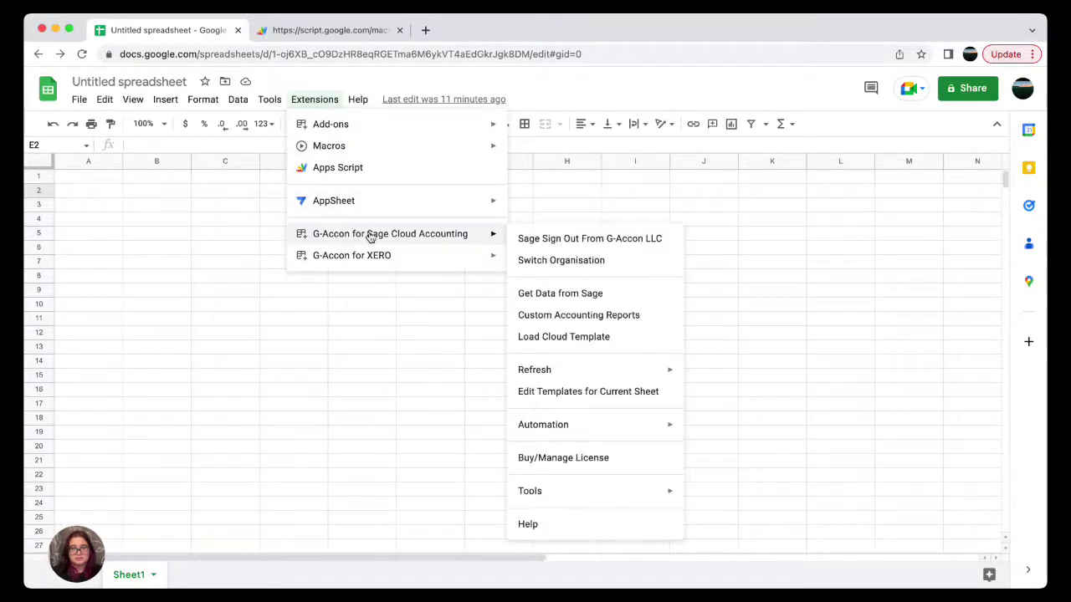
{"action": "left_click", "coordinate": [571, 317]}
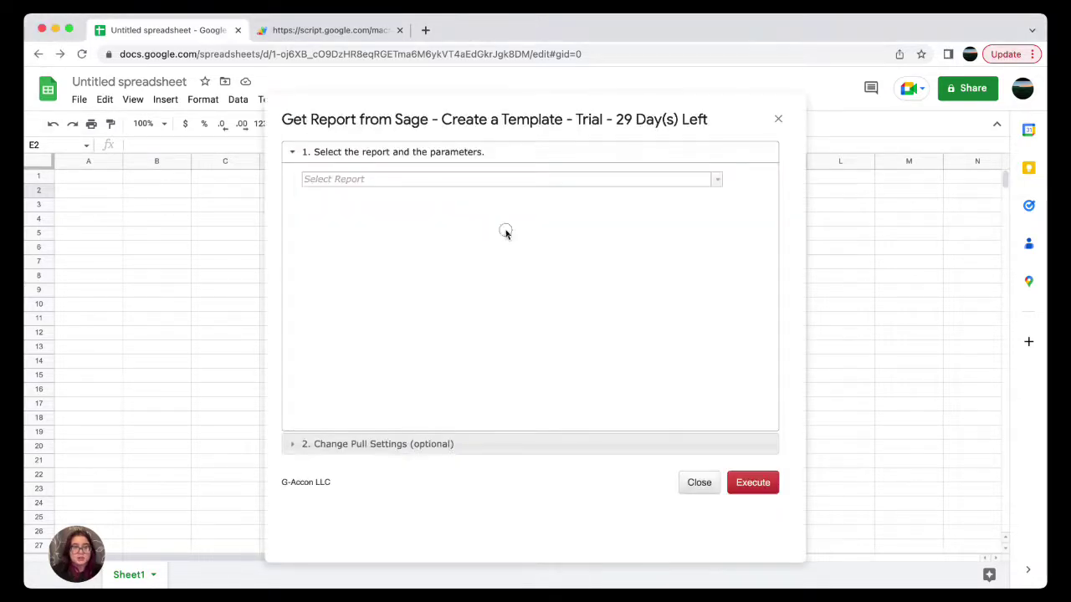
{"action": "left_click", "coordinate": [509, 181]}
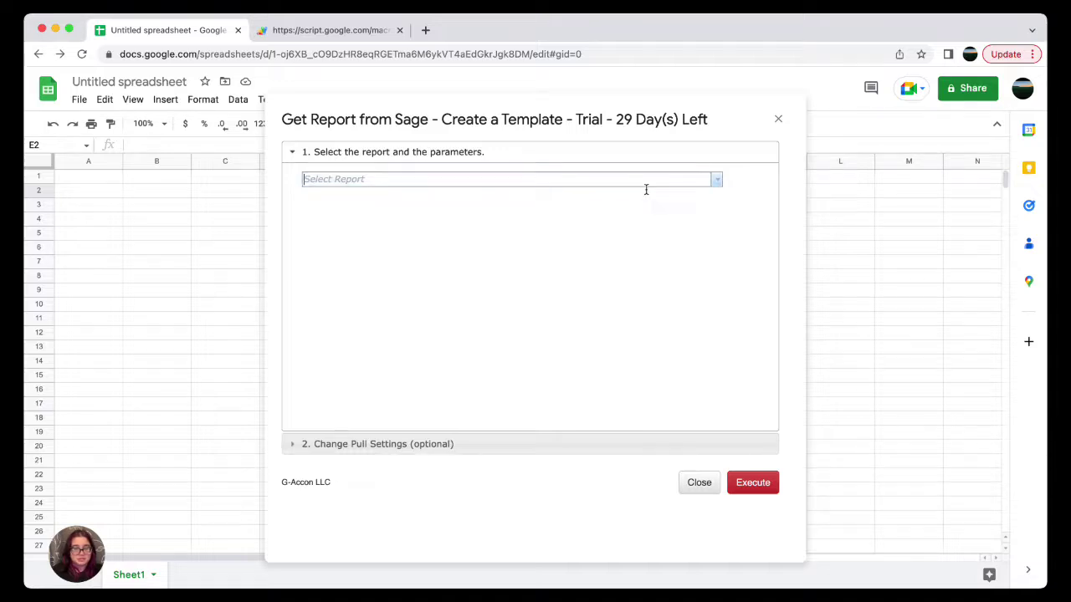
{"action": "left_click", "coordinate": [717, 182]}
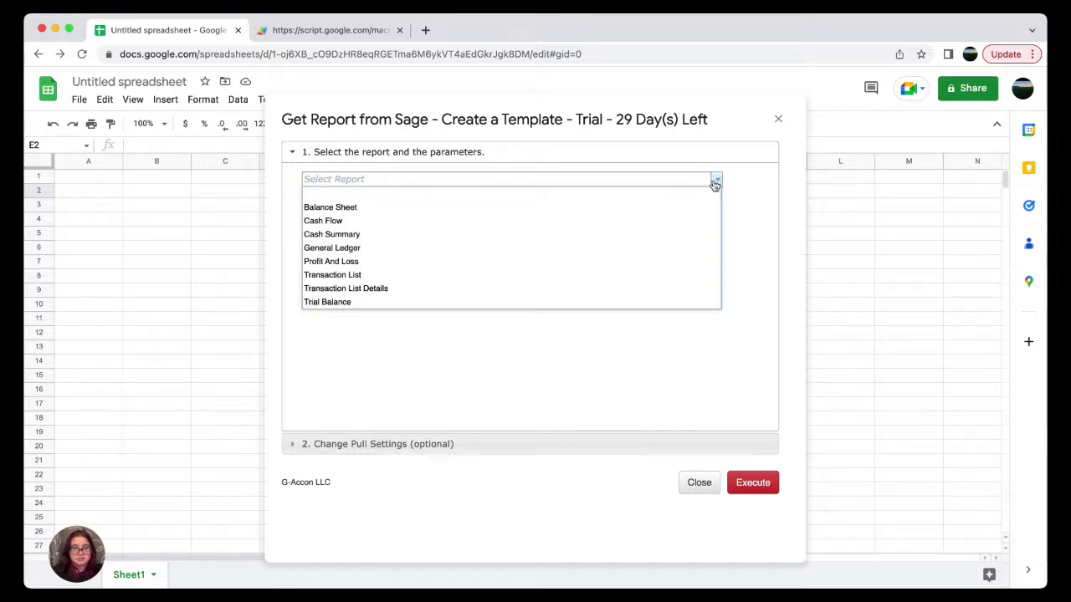
{"action": "left_click", "coordinate": [385, 265]}
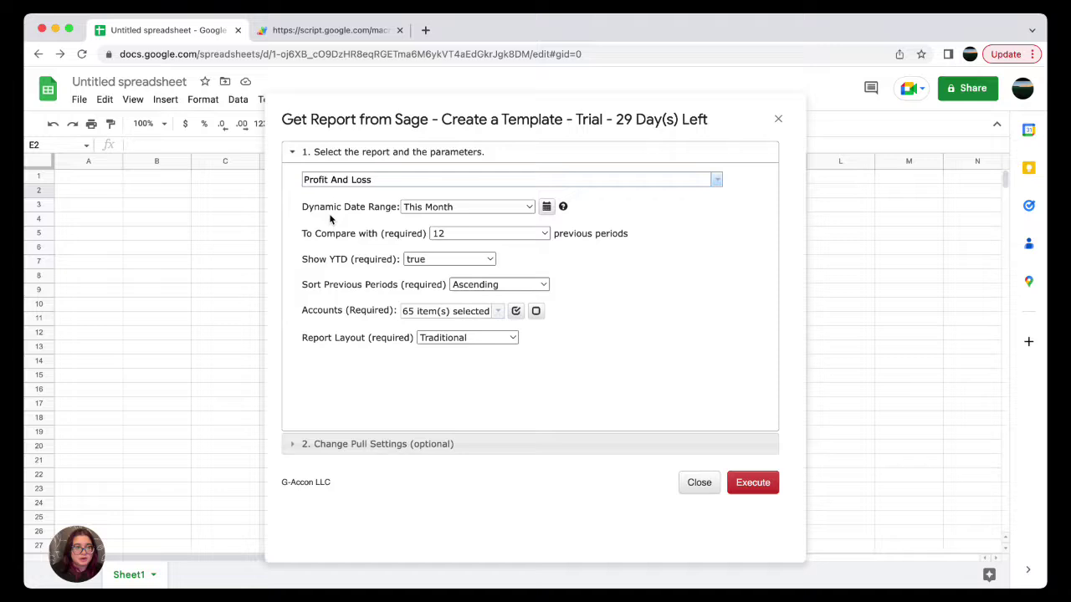
- Use This Month as the dynamic date range, sort previous periods Ascending, and choose the Traditional report layout
{"action": "left_click", "coordinate": [451, 206]}
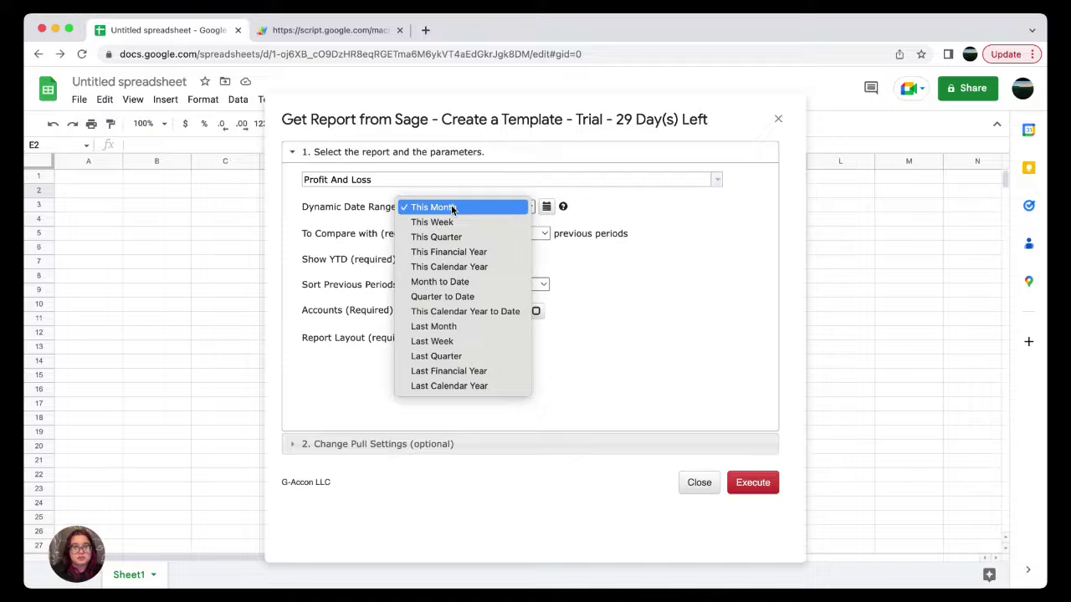
{"action": "left_click", "coordinate": [452, 208]}
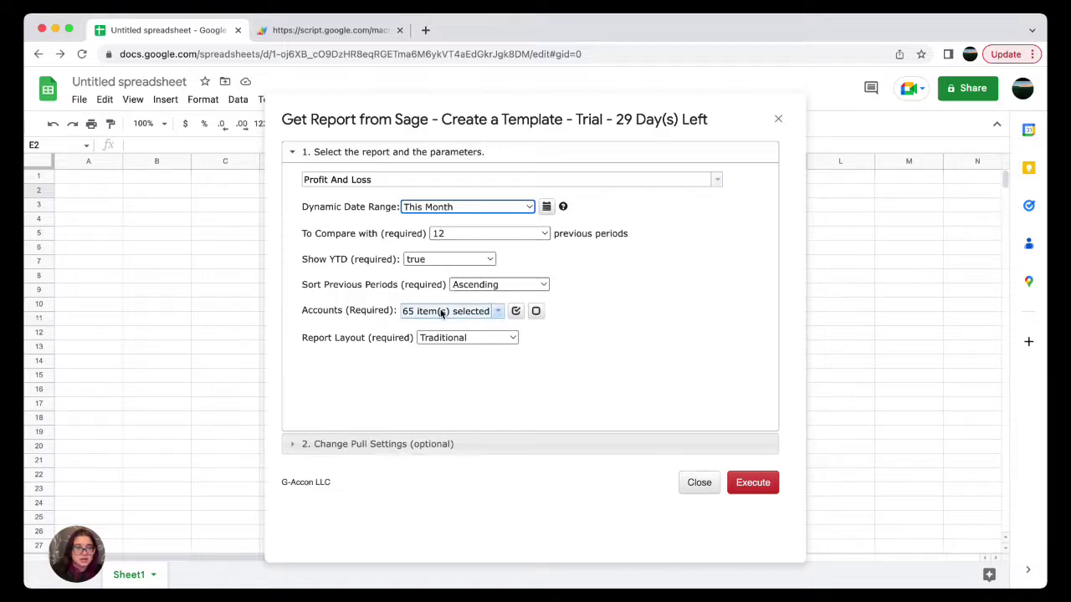
{"action": "left_click", "coordinate": [501, 288]}
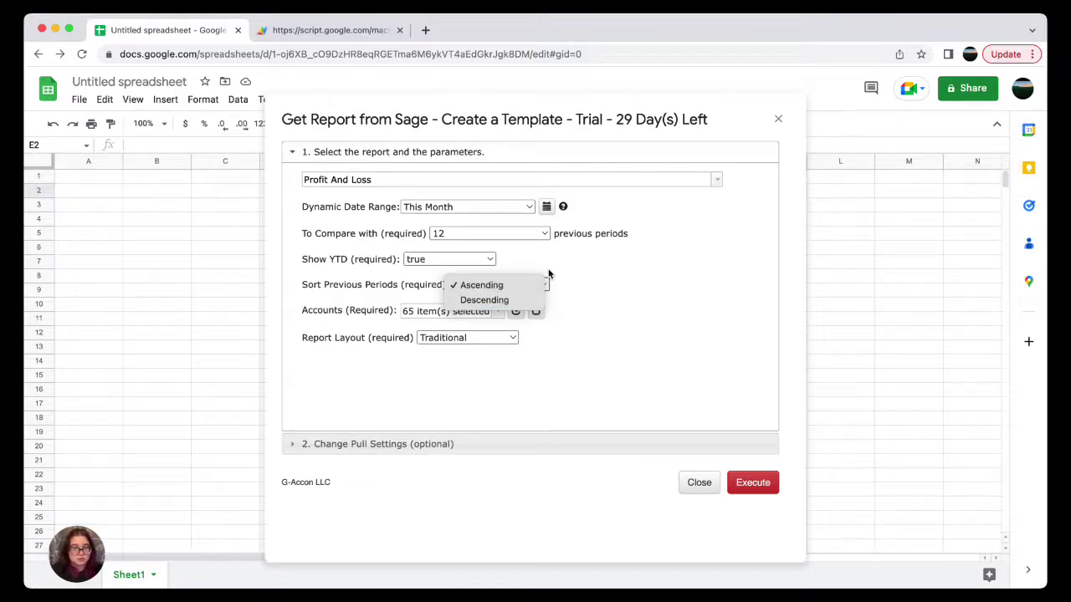
{"action": "left_click", "coordinate": [522, 286]}
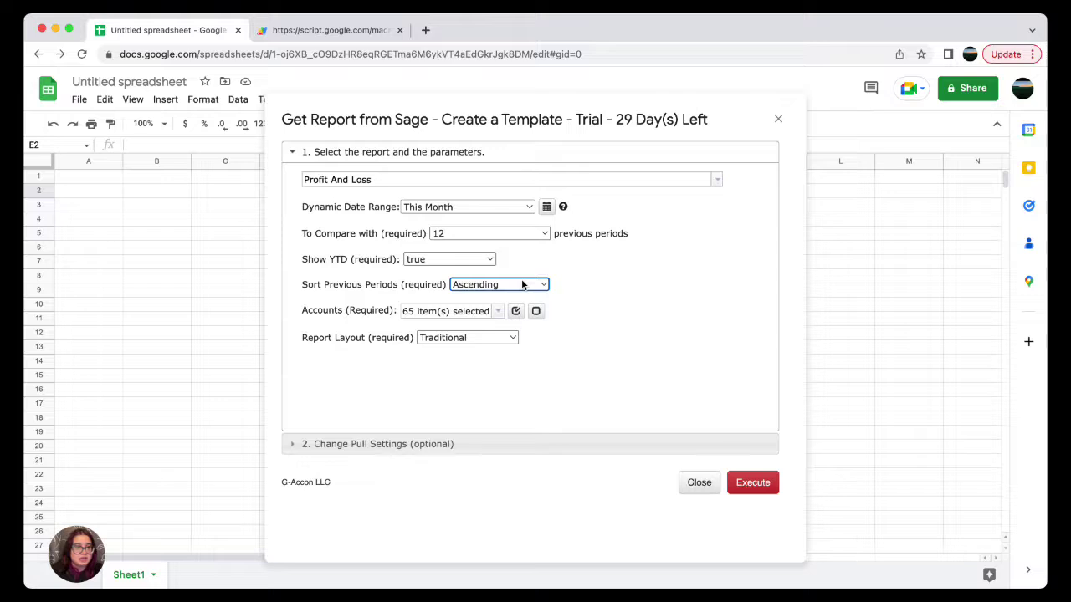
{"action": "left_click", "coordinate": [463, 339]}
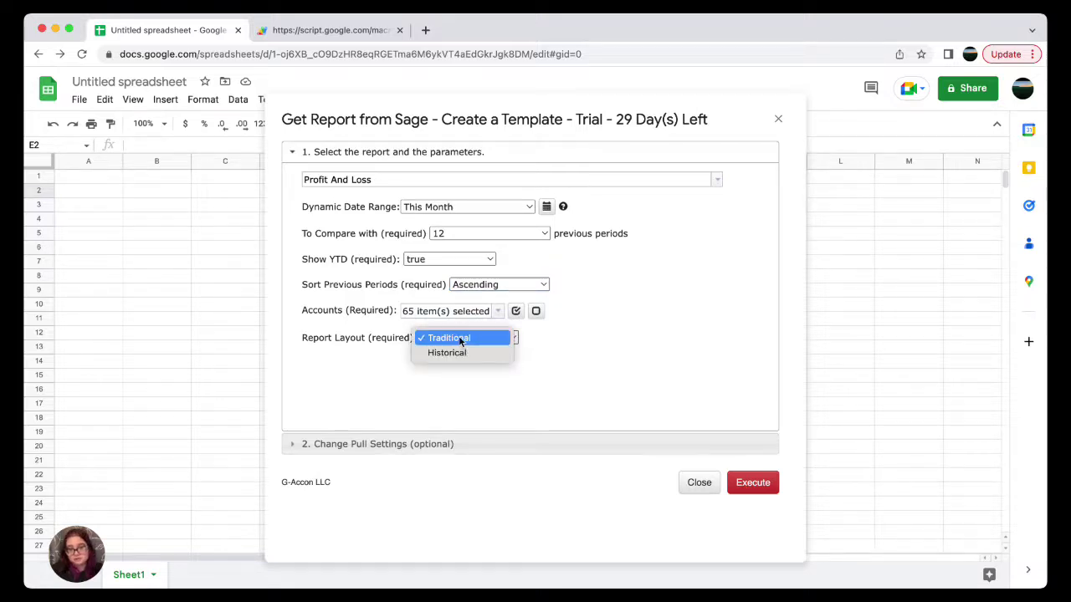
{"action": "left_click", "coordinate": [459, 339]}
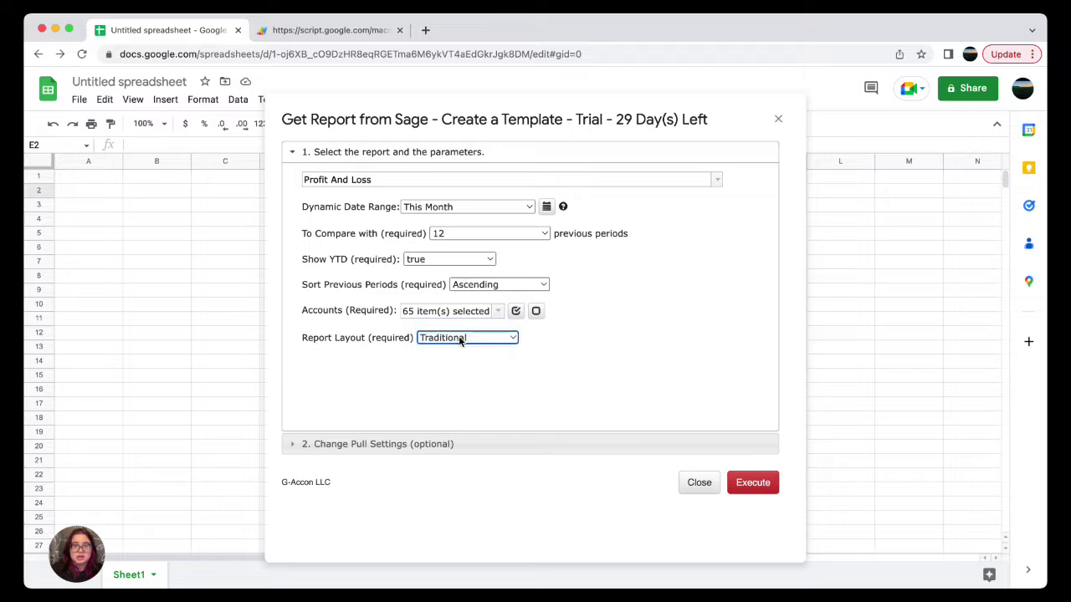
- Name the template Report 1 in the pull settings and execute the Profit And Loss report
{"action": "left_click", "coordinate": [470, 444]}
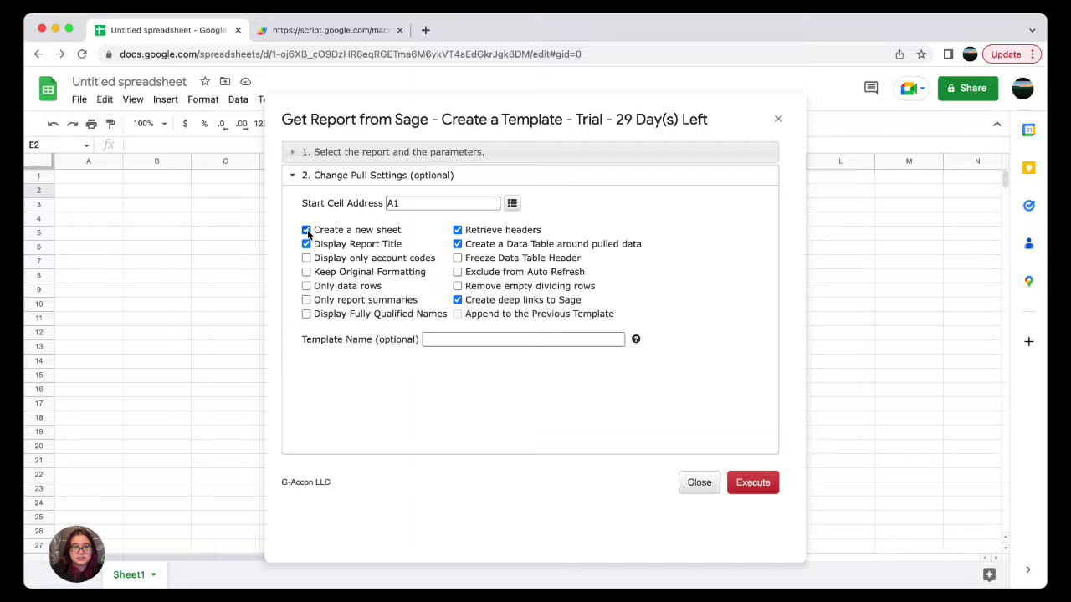
{"action": "left_click", "coordinate": [443, 337]}
{"action": "type", "text": "Orgin"}
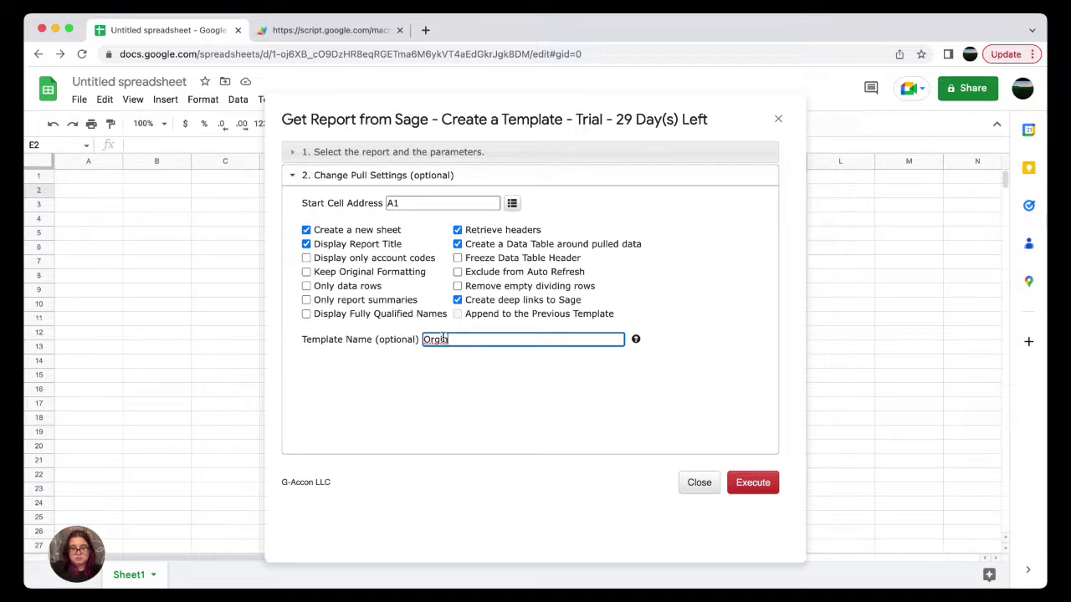
{"action": "type", "text": "ization 1"}
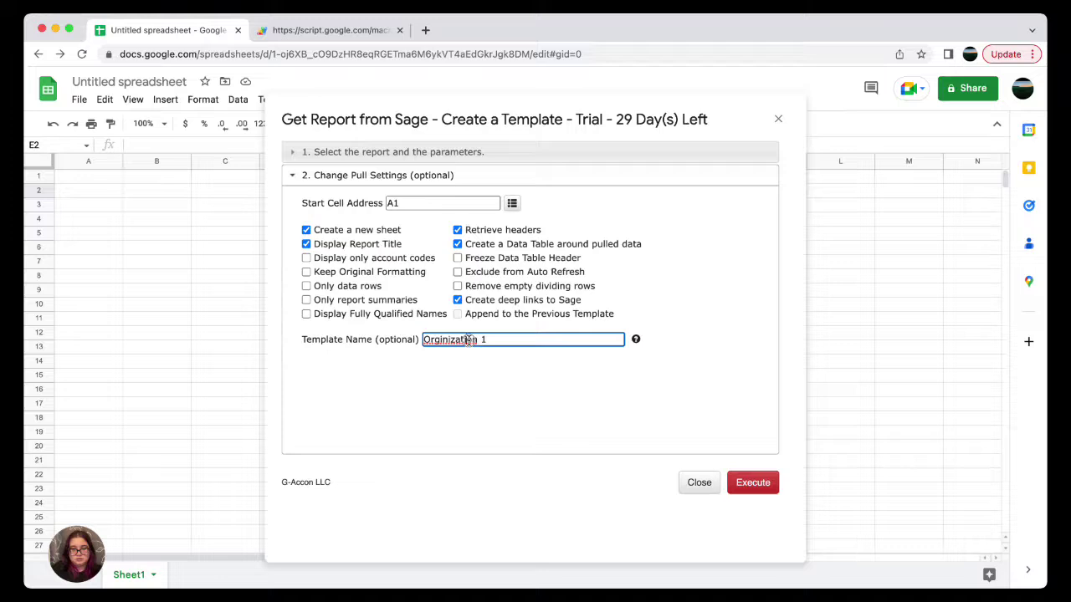
{"action": "double_click", "coordinate": [470, 341]}
{"action": "type", "text": "Report"}
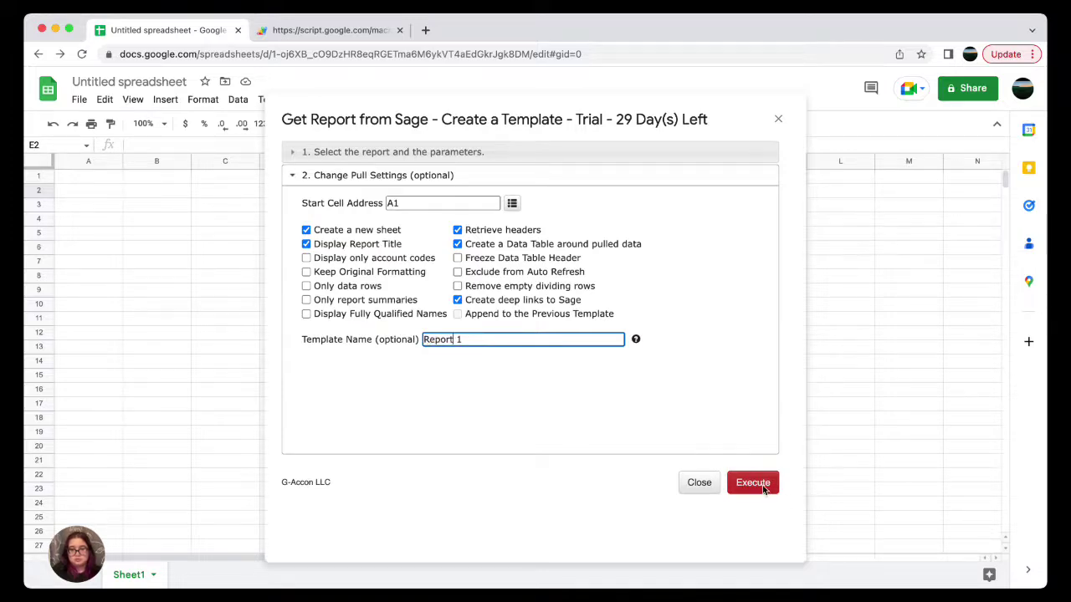
{"action": "left_click", "coordinate": [753, 482]}
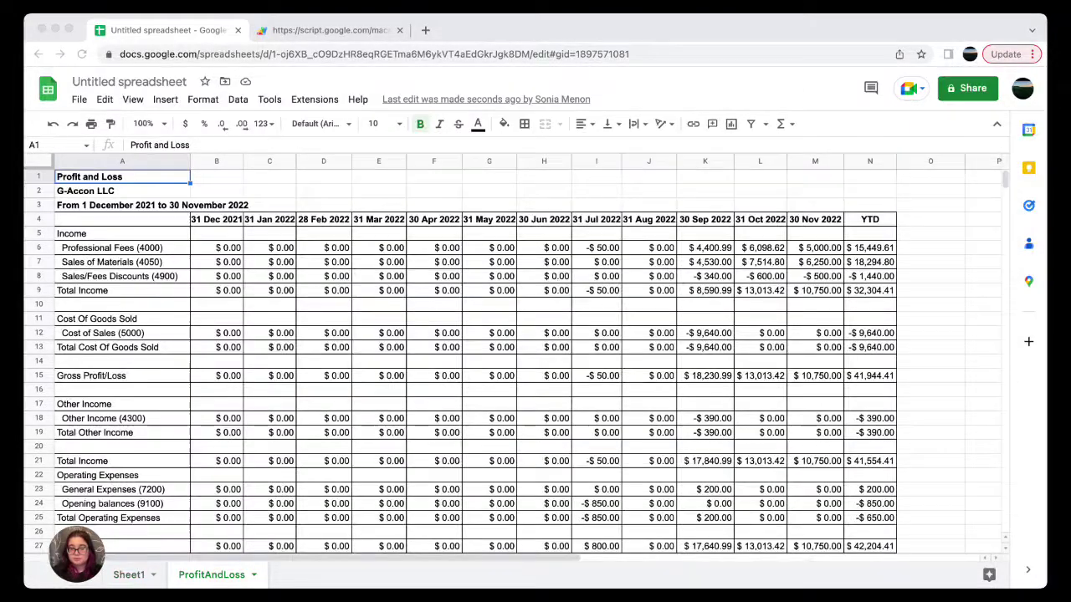
- Start a Get Data from Sage template with G-Accon for Sage Cloud Accounting
{"action": "left_click", "coordinate": [932, 361]}
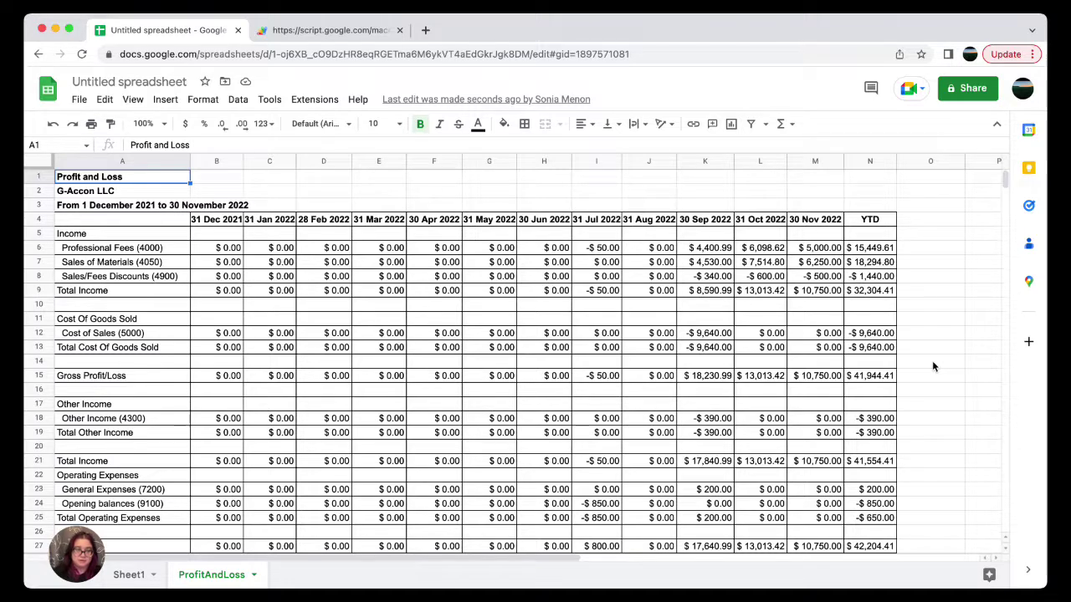
{"action": "left_click", "coordinate": [309, 101]}
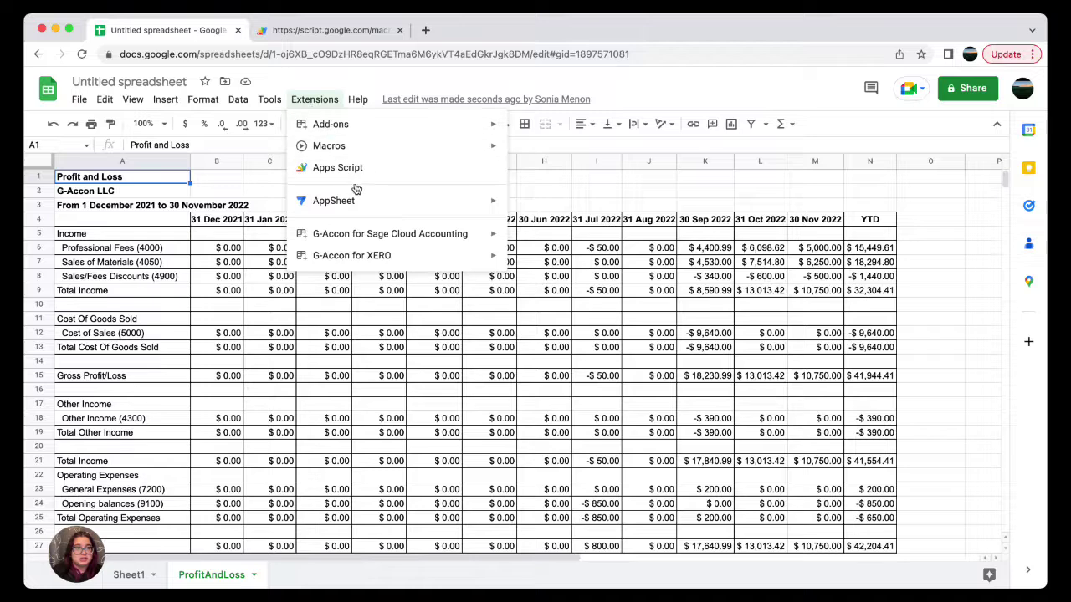
{"action": "mouse_move", "coordinate": [372, 238]}
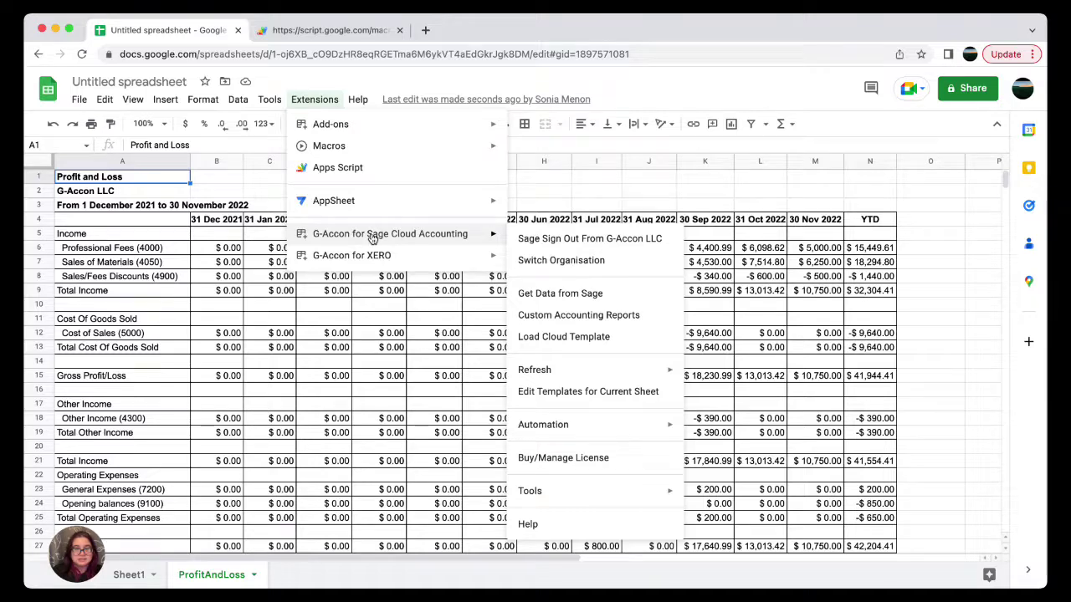
{"action": "left_click", "coordinate": [551, 292]}
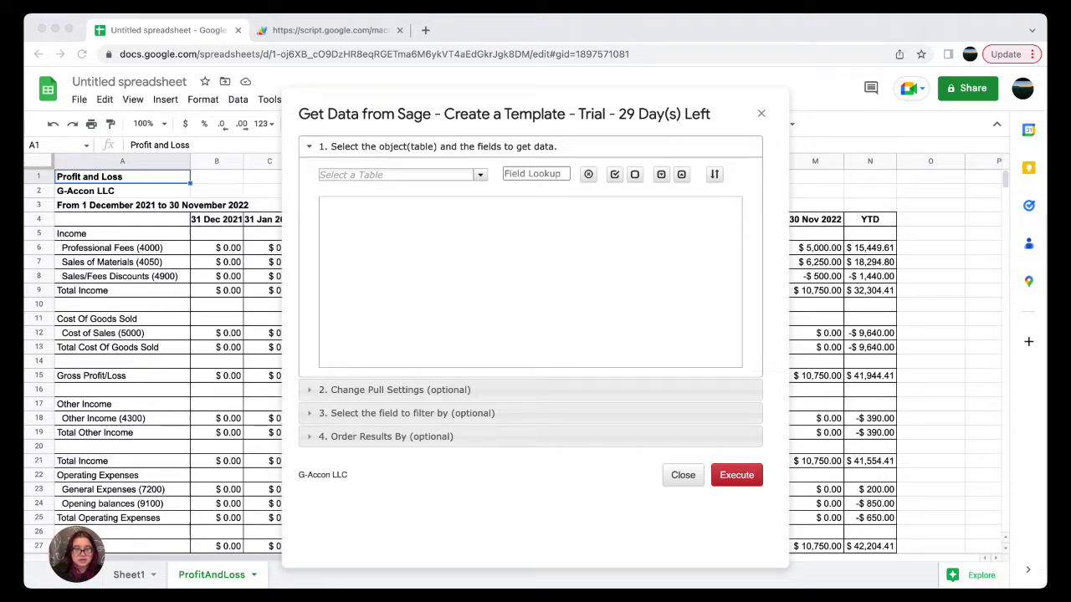
- Look through the available Sage tables, narrow them with "sa", and choose Sales Invoices as the table to pull
{"action": "left_click", "coordinate": [480, 176]}
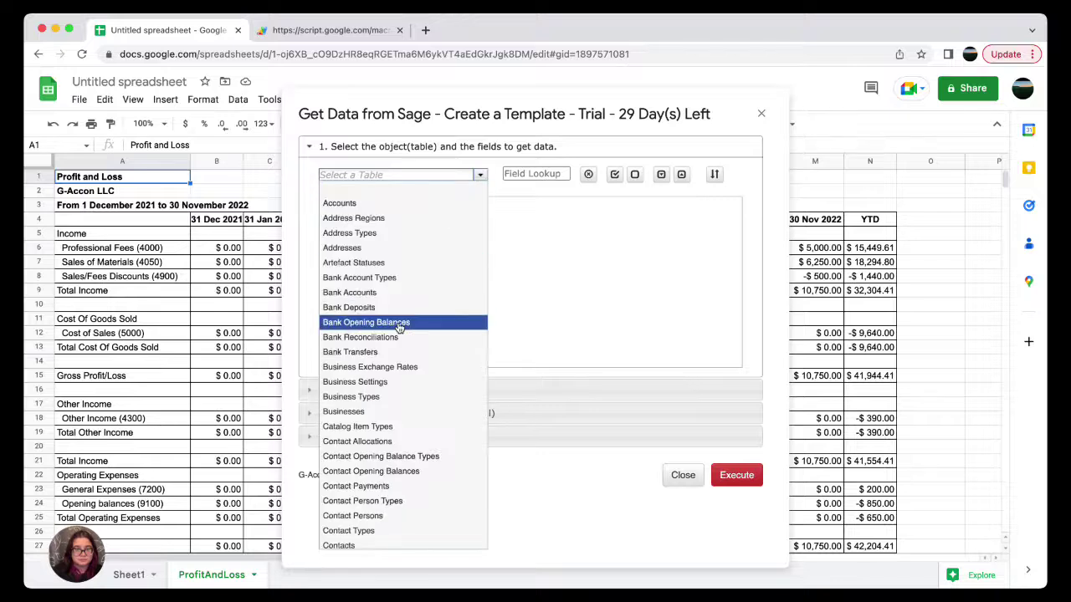
{"action": "scroll", "coordinate": [399, 328], "scroll_direction": "down", "scroll_amount": 3}
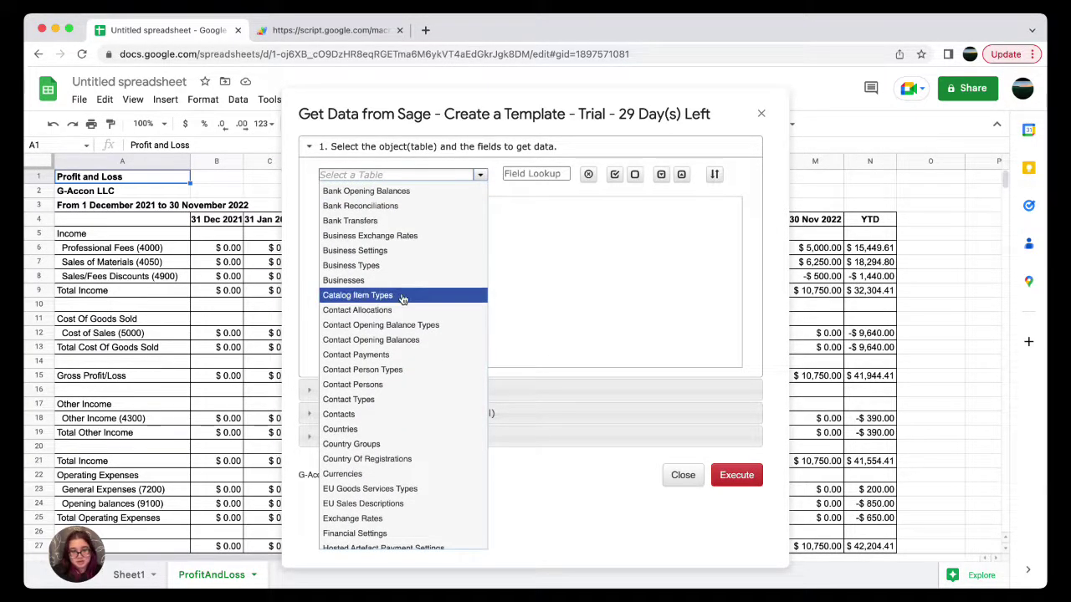
{"action": "scroll", "coordinate": [382, 401], "scroll_direction": "down", "scroll_amount": 2}
{"action": "scroll", "coordinate": [382, 401], "scroll_direction": "down", "scroll_amount": 1}
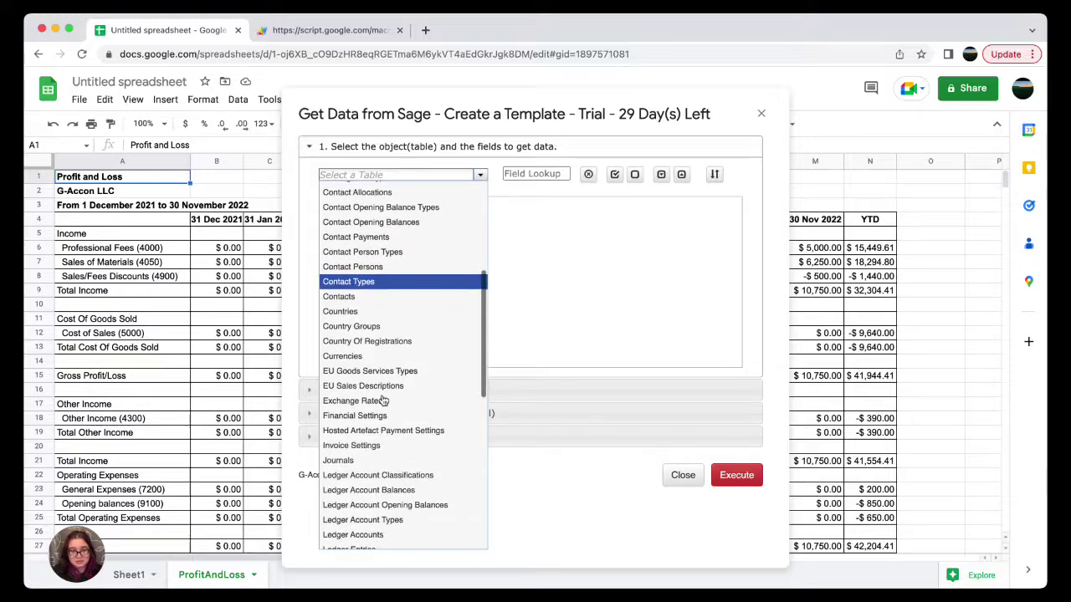
{"action": "scroll", "coordinate": [393, 395], "scroll_direction": "down", "scroll_amount": 1}
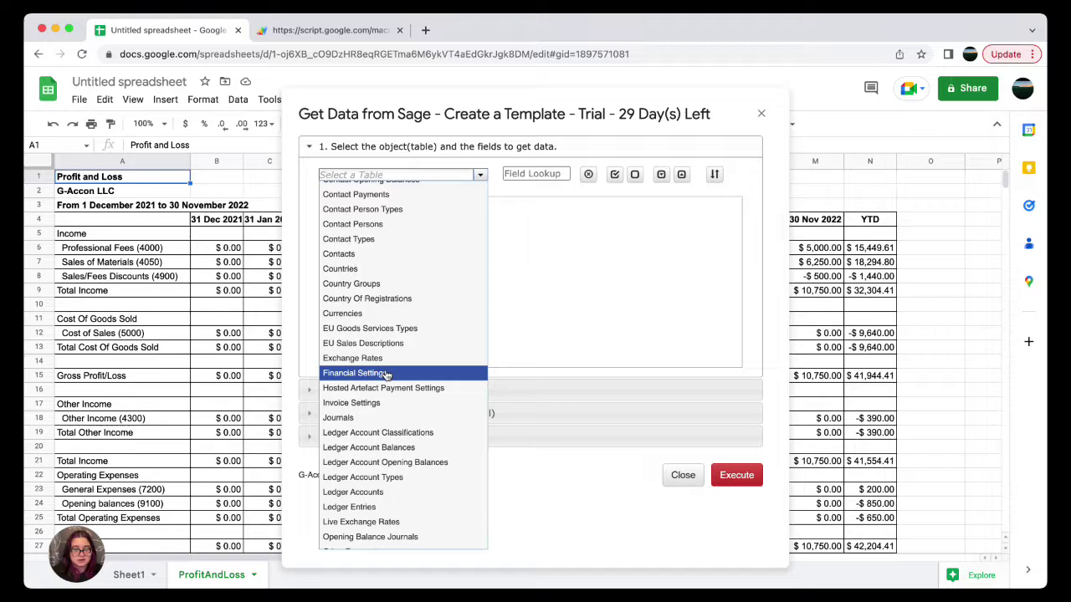
{"action": "left_click", "coordinate": [512, 598]}
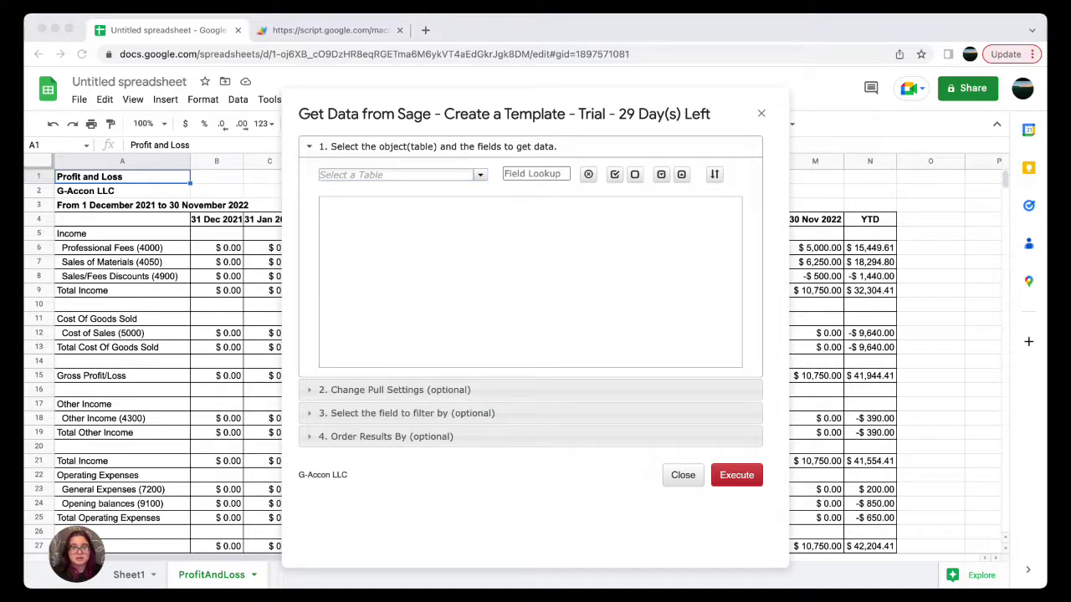
{"action": "left_click", "coordinate": [481, 175]}
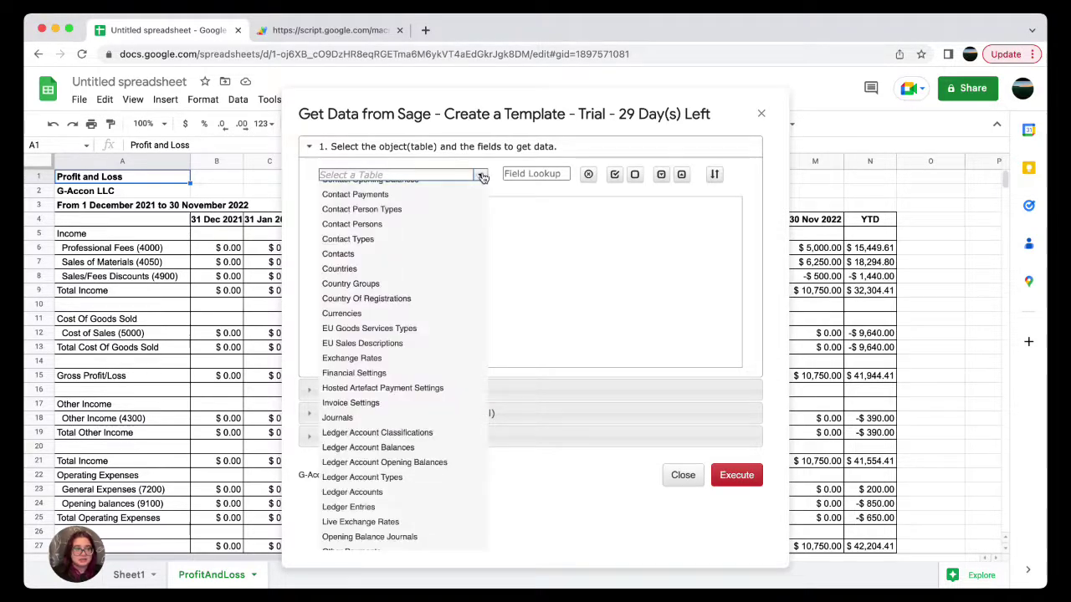
{"action": "type", "text": "sa"}
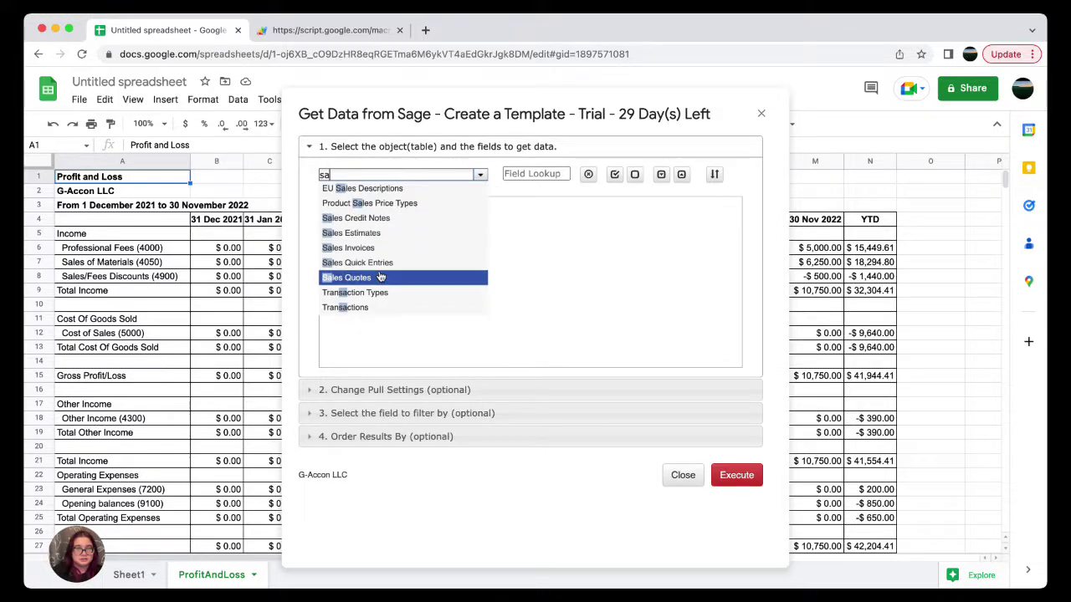
{"action": "left_click", "coordinate": [368, 248]}
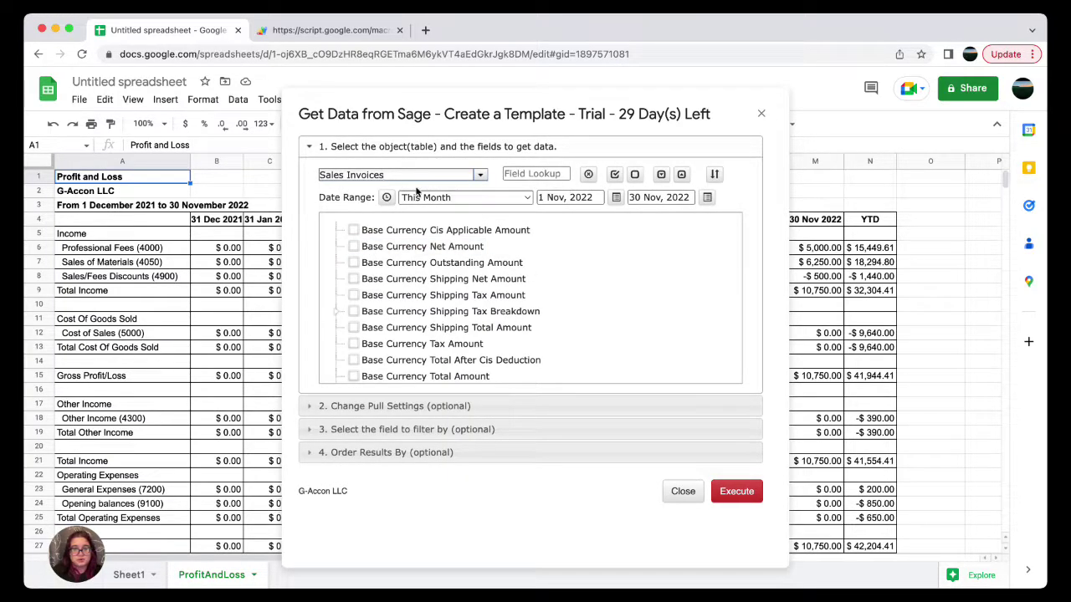
{"action": "left_click_drag", "start_coordinate": [319, 195], "coordinate": [747, 198]}
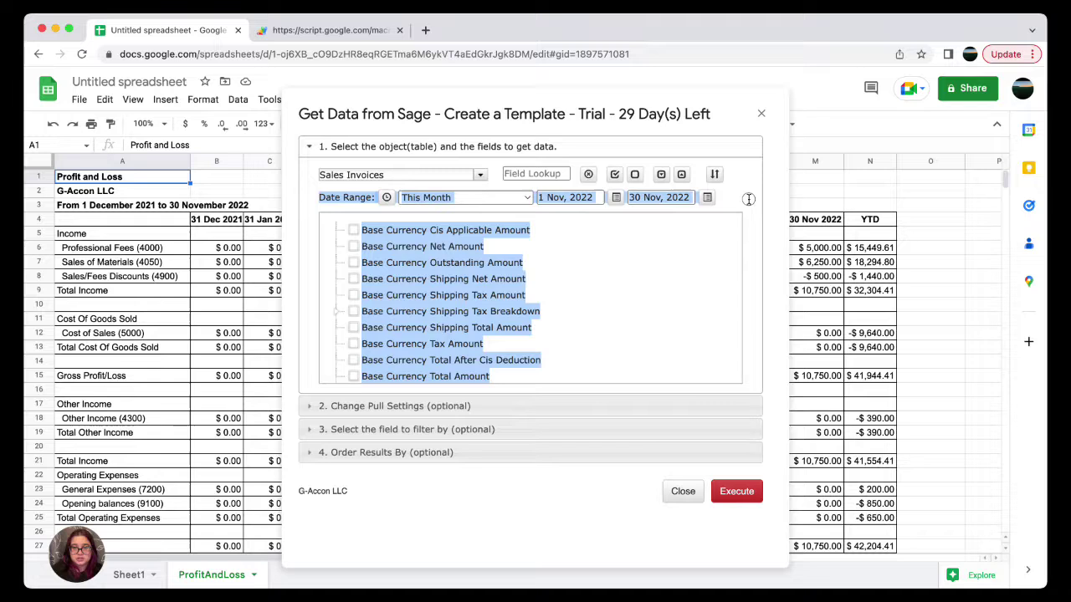
{"action": "left_click", "coordinate": [728, 187]}
{"action": "triple_click", "coordinate": [727, 194]}
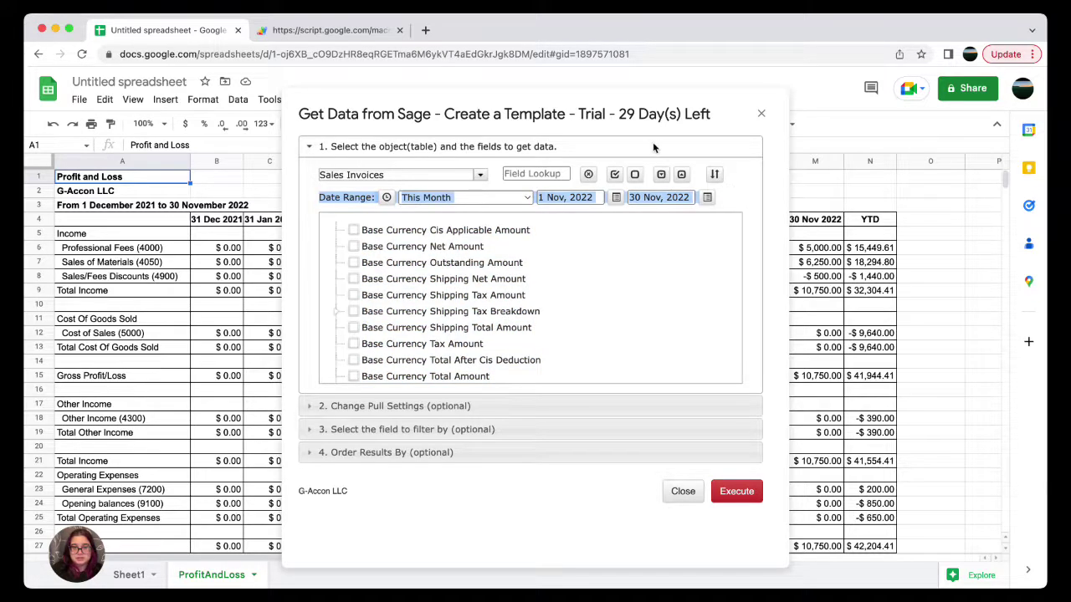
{"action": "left_click", "coordinate": [740, 199]}
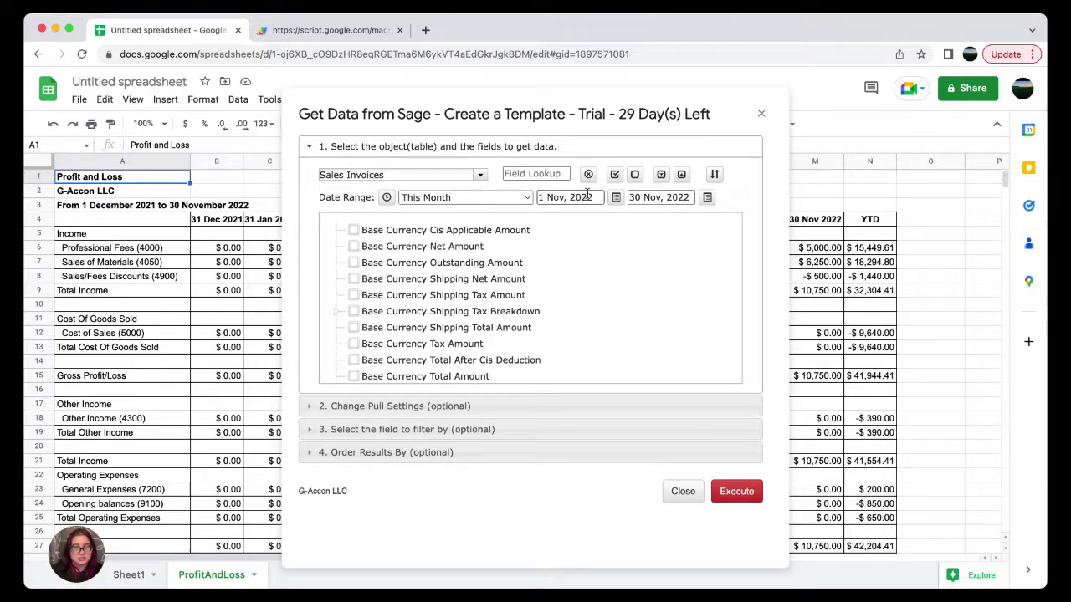
- Select all Sales Invoices fields, look through them, and clear the whole selection again
{"action": "left_click", "coordinate": [614, 174]}
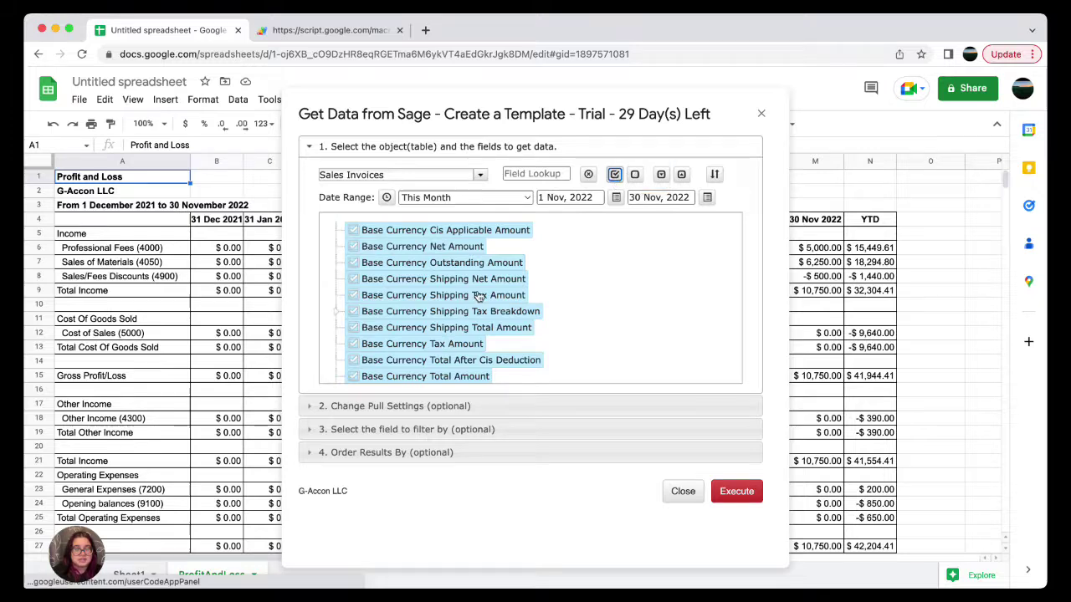
{"action": "scroll", "coordinate": [477, 296], "scroll_direction": "down", "scroll_amount": 2}
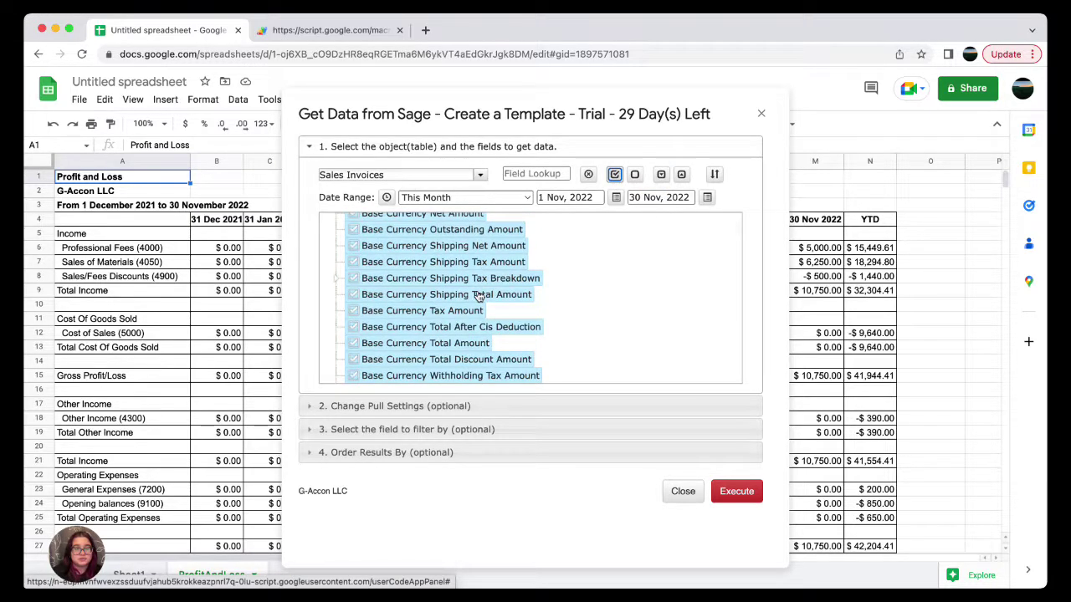
{"action": "scroll", "coordinate": [478, 296], "scroll_direction": "down", "scroll_amount": 20}
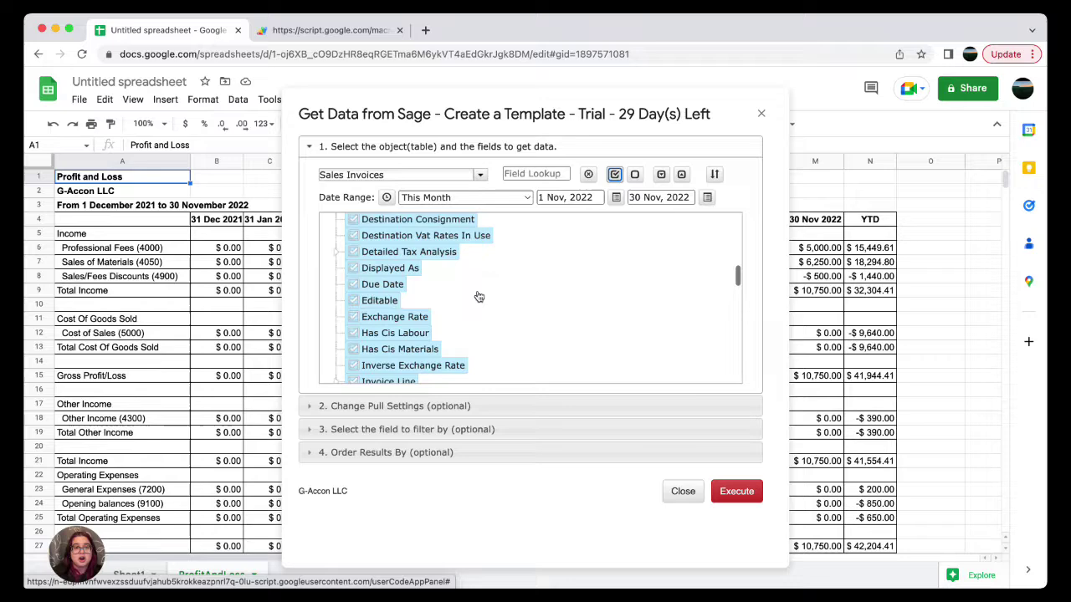
{"action": "scroll", "coordinate": [477, 296], "scroll_direction": "up", "scroll_amount": 20}
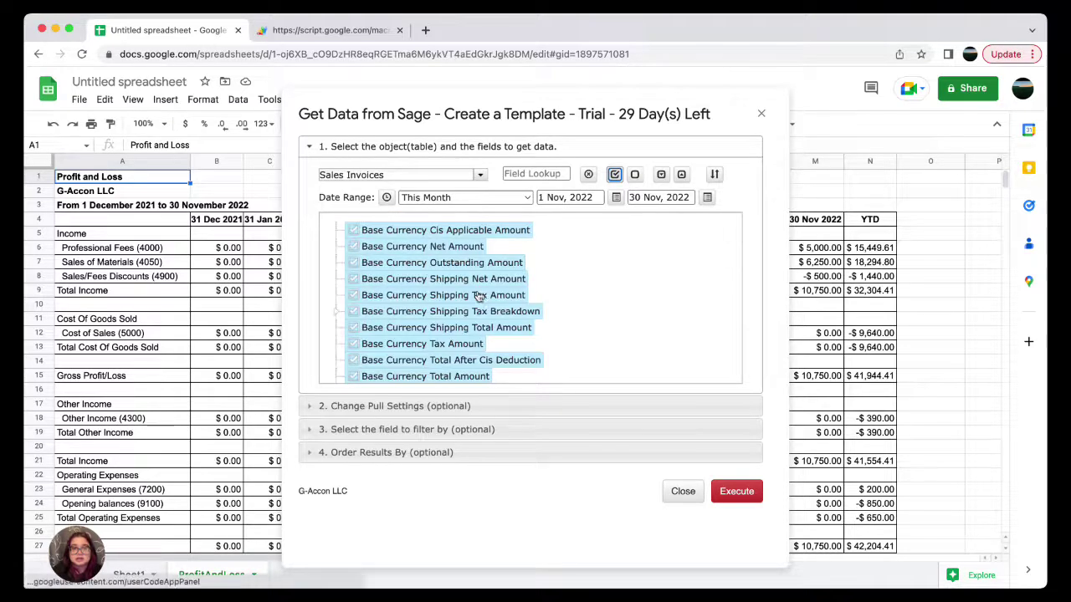
{"action": "left_click", "coordinate": [634, 176]}
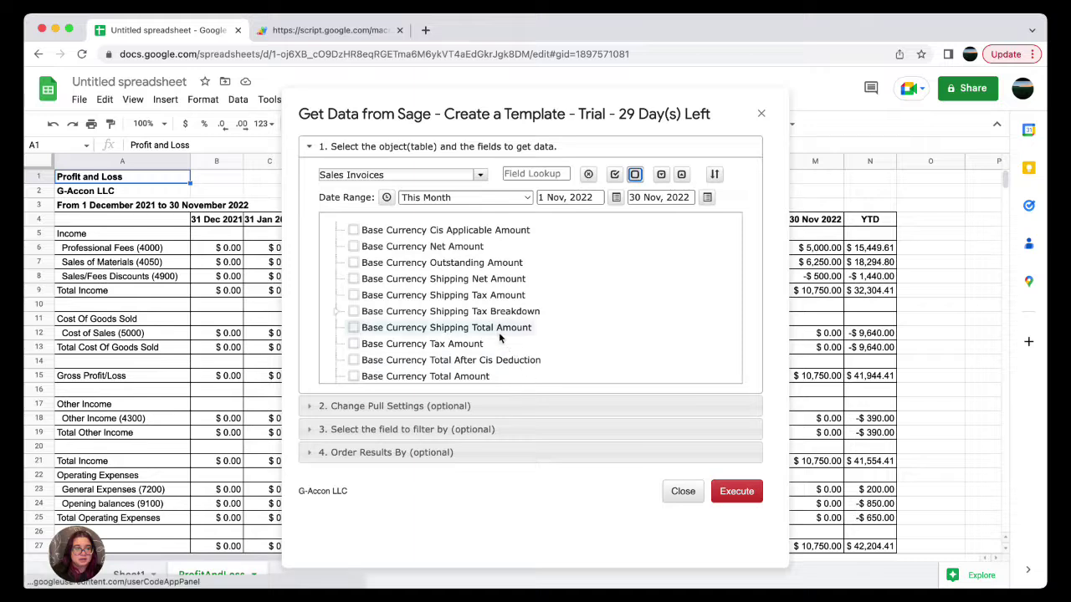
- Include the Customer Name, Date and Due Date fields in the Sales Invoices template
{"action": "scroll", "coordinate": [468, 326], "scroll_direction": "down", "scroll_amount": 3}
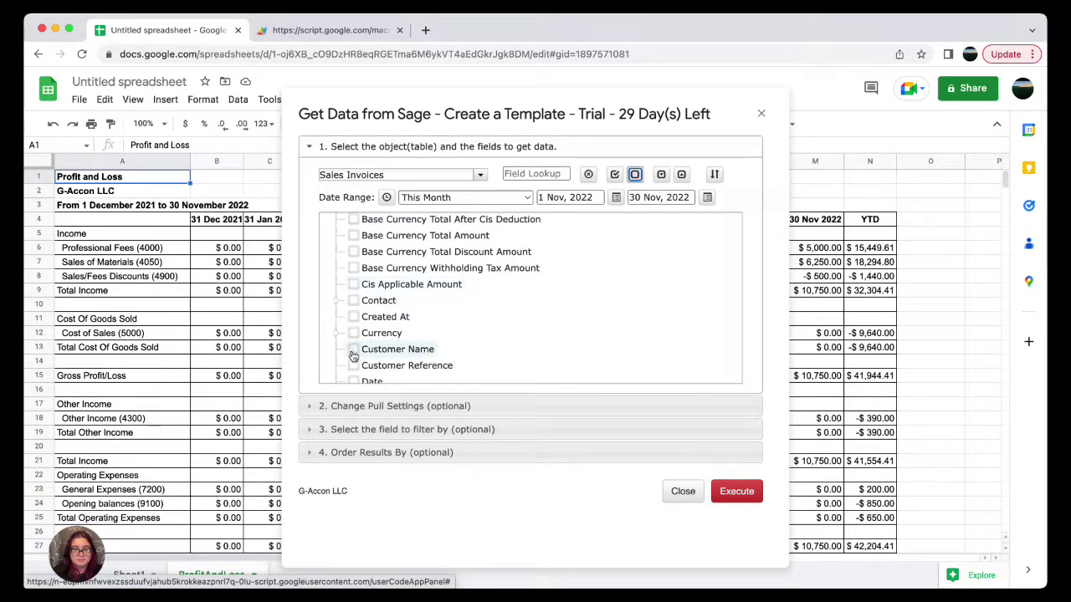
{"action": "left_click", "coordinate": [352, 354]}
{"action": "scroll", "coordinate": [418, 342], "scroll_direction": "down", "scroll_amount": 2}
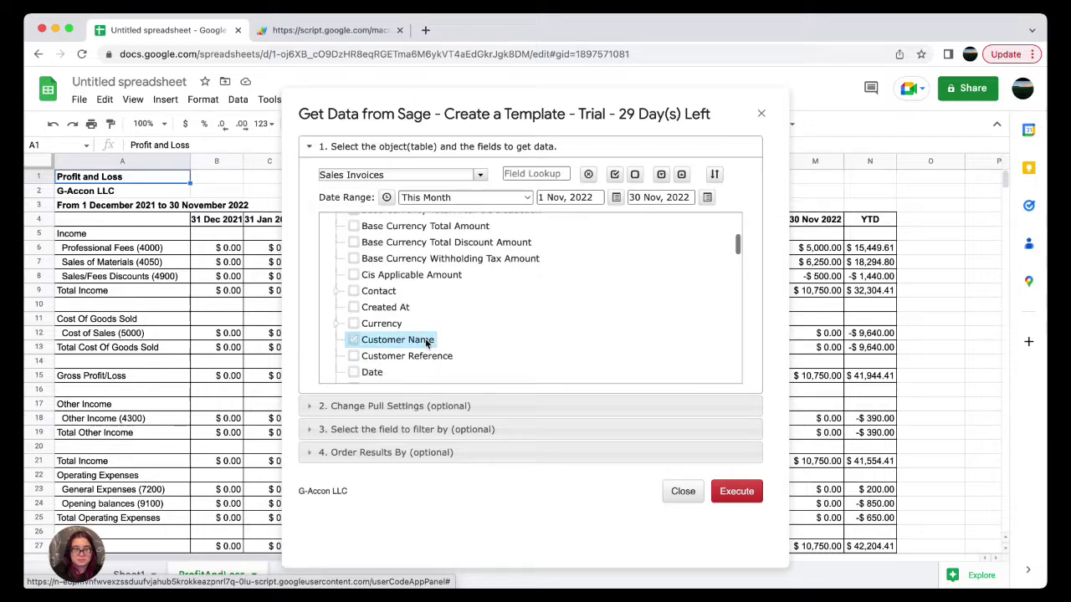
{"action": "left_click", "coordinate": [354, 320]}
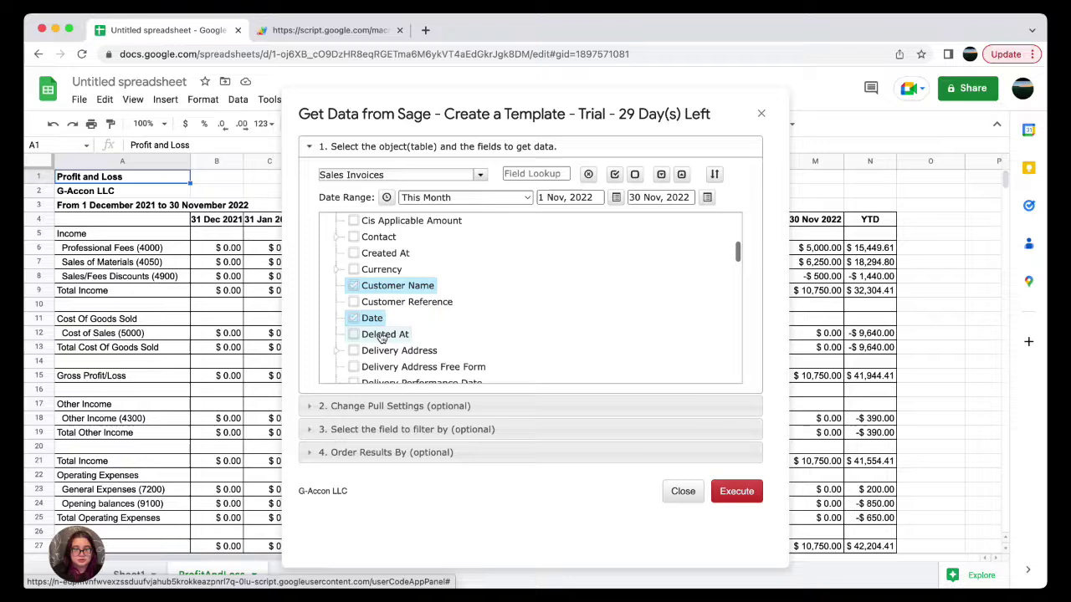
{"action": "scroll", "coordinate": [380, 337], "scroll_direction": "down", "scroll_amount": 5}
{"action": "left_click", "coordinate": [355, 350]}
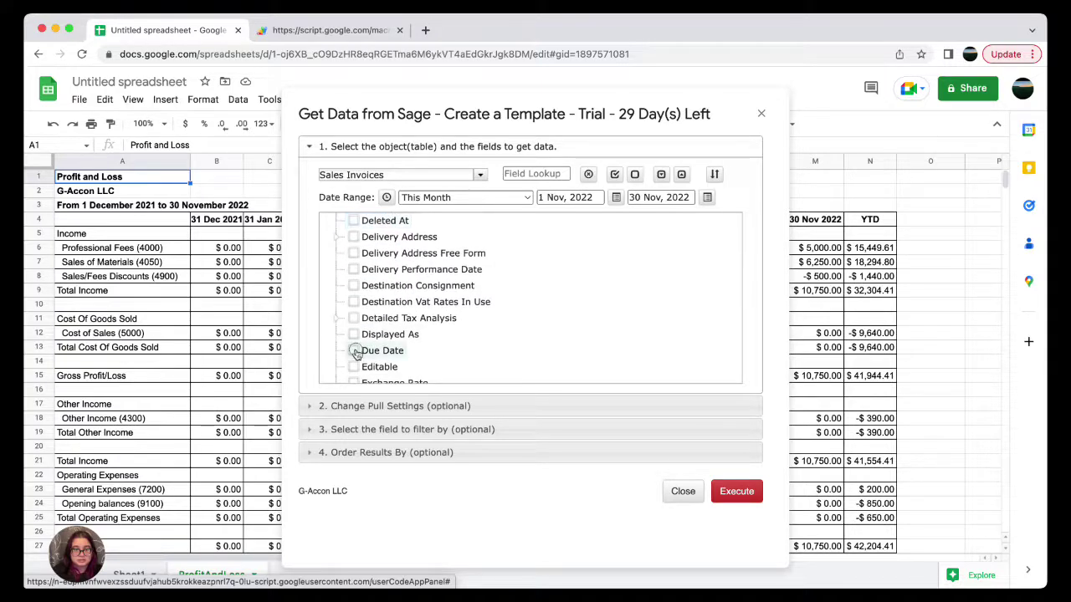
- Add Invoice Line with all its subfields and the Invoice Number field to the Sales Invoices template
{"action": "scroll", "coordinate": [413, 324], "scroll_direction": "down", "scroll_amount": 4}
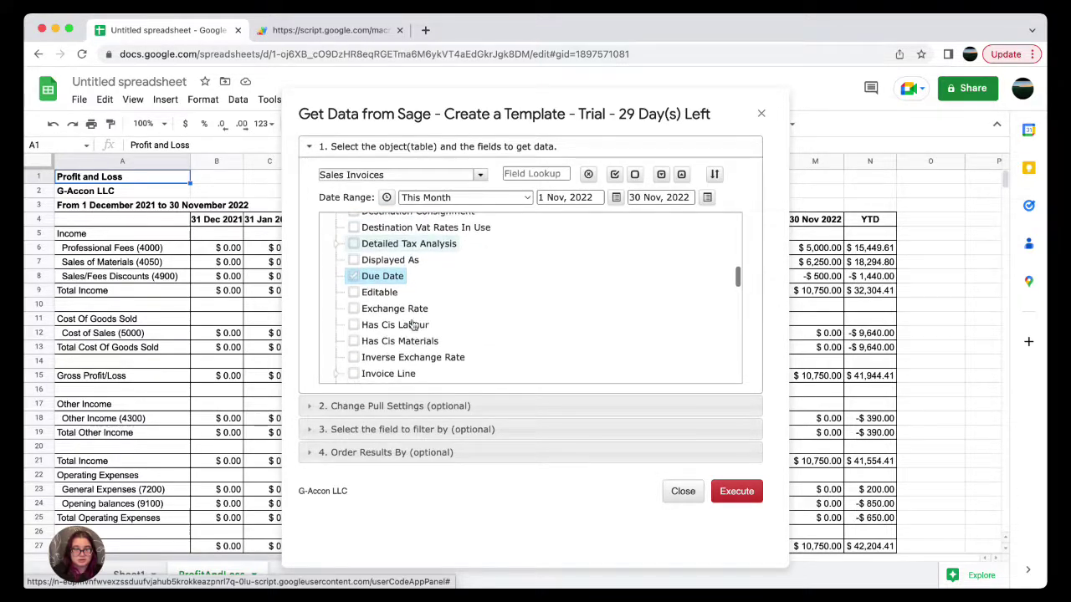
{"action": "left_click", "coordinate": [355, 310]}
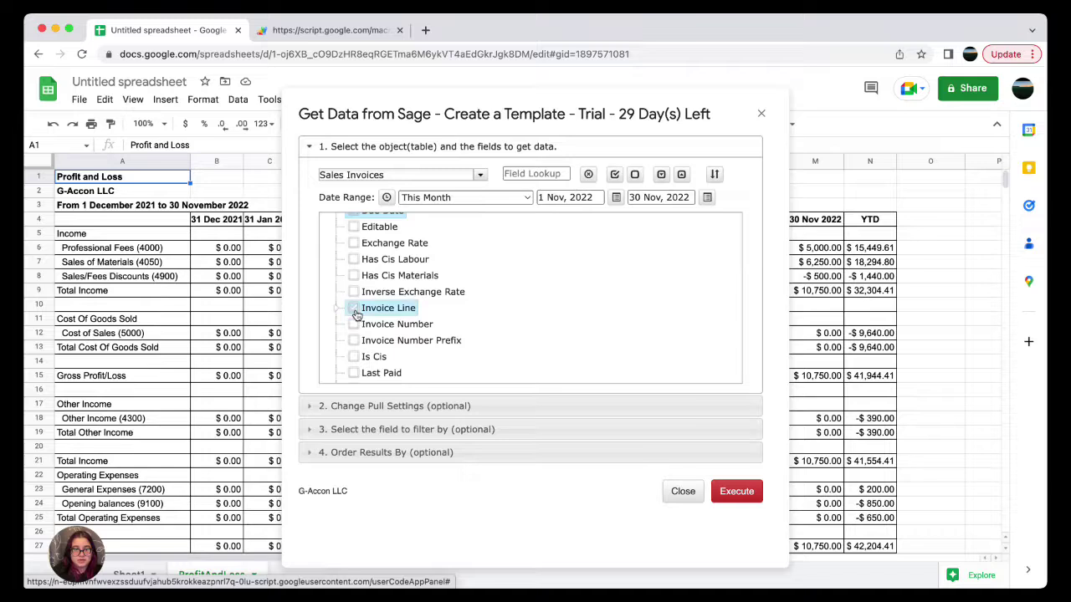
{"action": "left_click", "coordinate": [337, 309]}
{"action": "scroll", "coordinate": [404, 317], "scroll_direction": "down", "scroll_amount": 7}
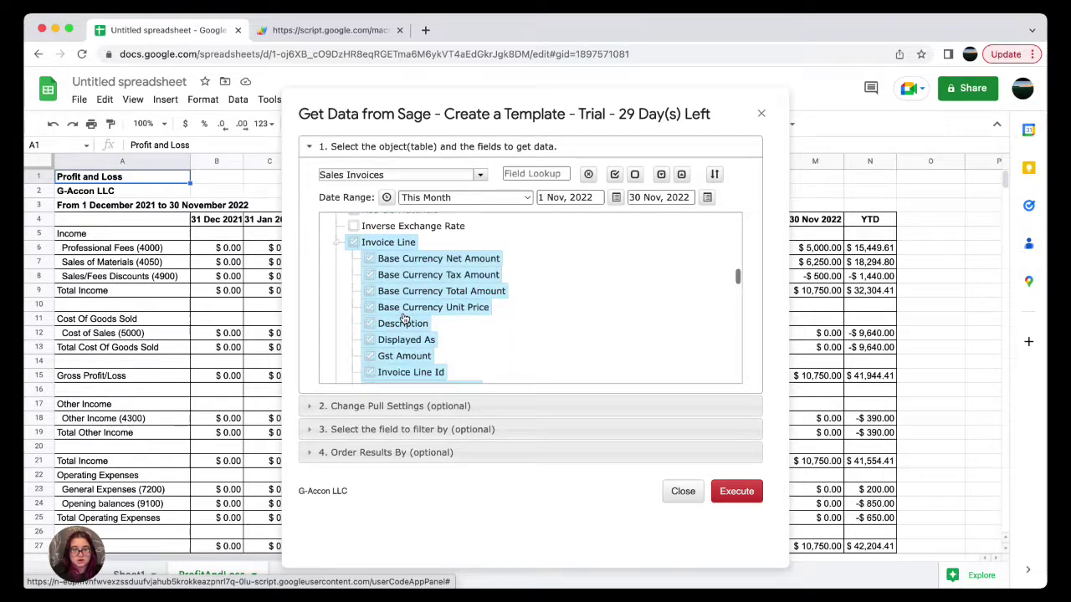
{"action": "scroll", "coordinate": [404, 318], "scroll_direction": "down", "scroll_amount": 5}
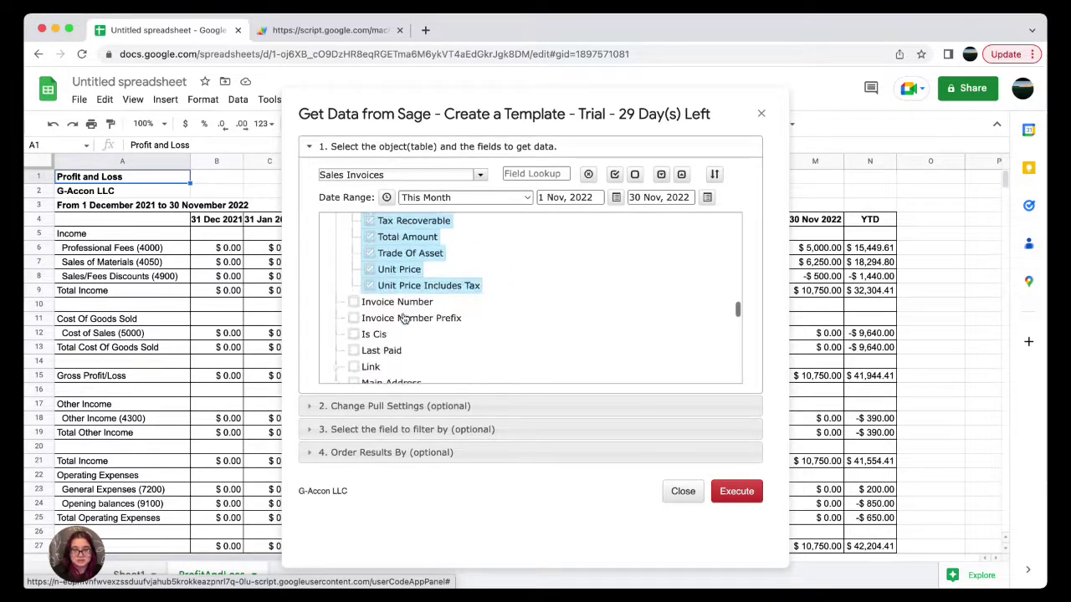
{"action": "left_click", "coordinate": [353, 303]}
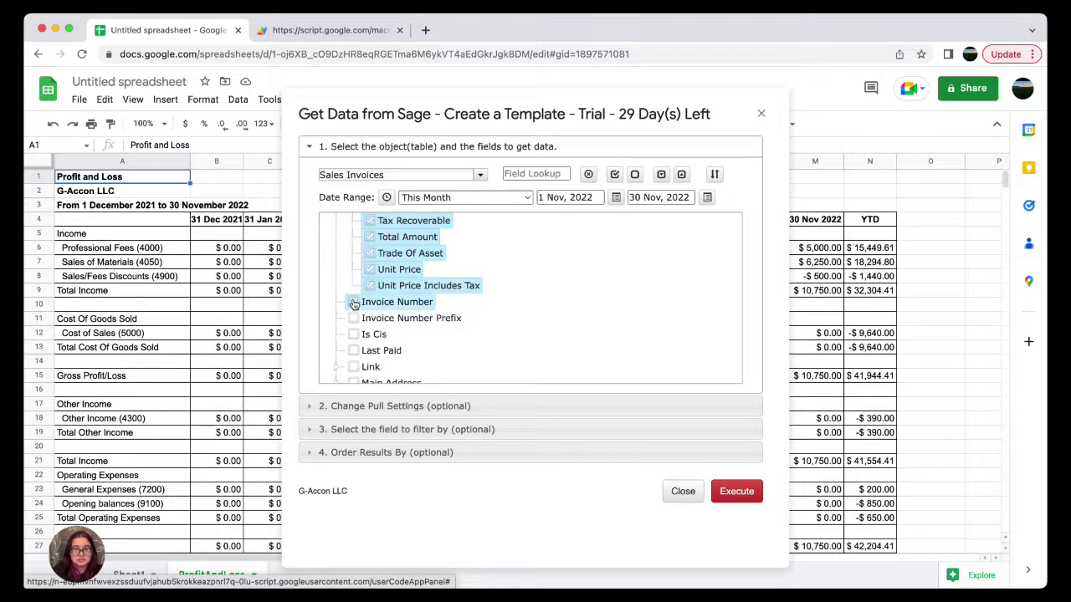
- Review the optional pull, filter and ordering settings, and execute the Sales Invoices template
{"action": "left_click", "coordinate": [468, 405]}
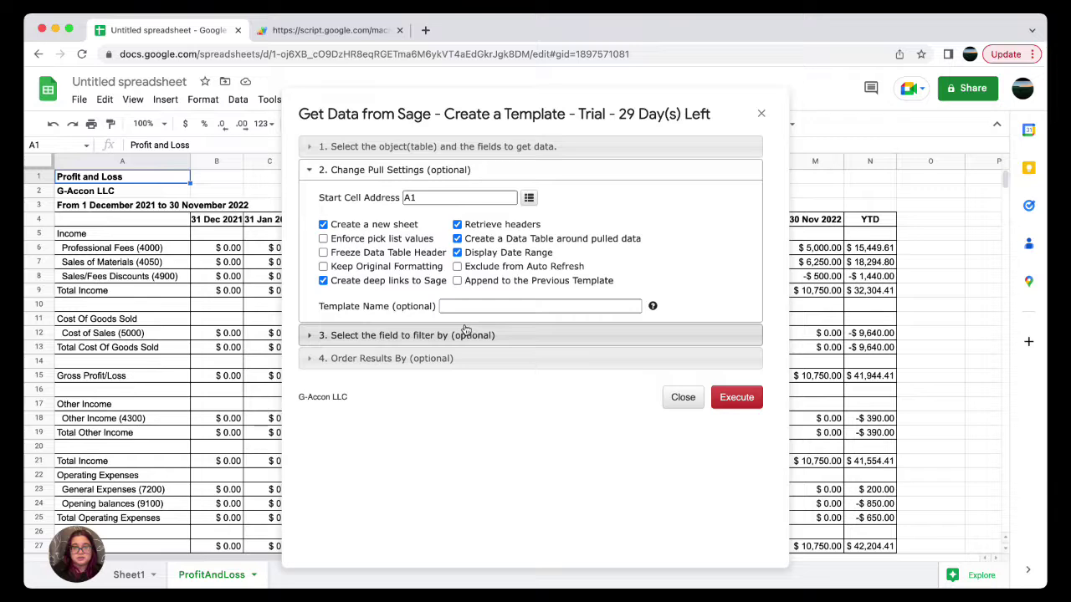
{"action": "left_click", "coordinate": [465, 331]}
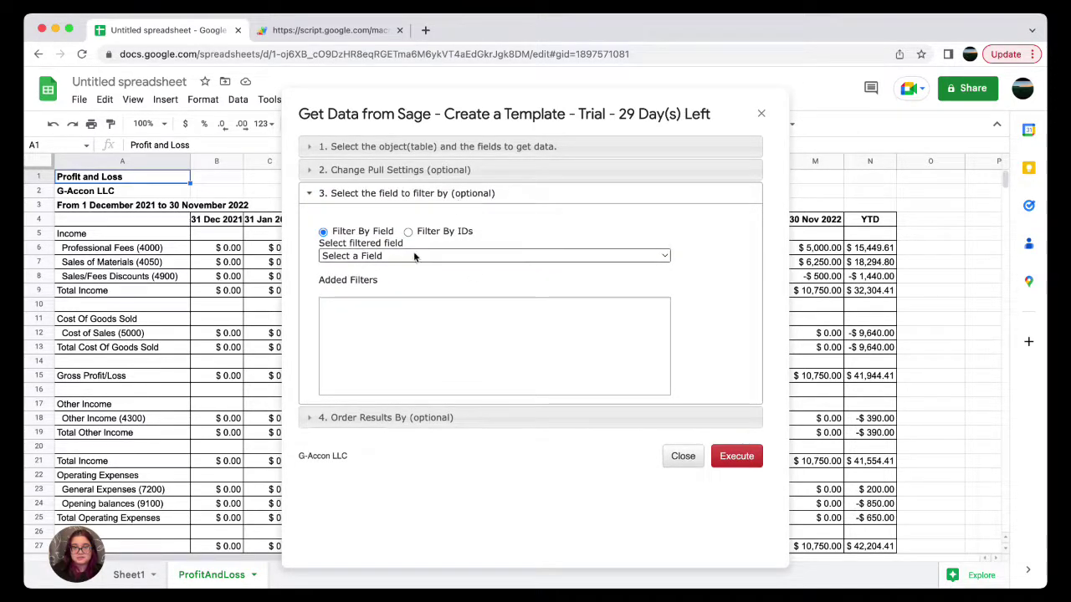
{"action": "left_click", "coordinate": [424, 418]}
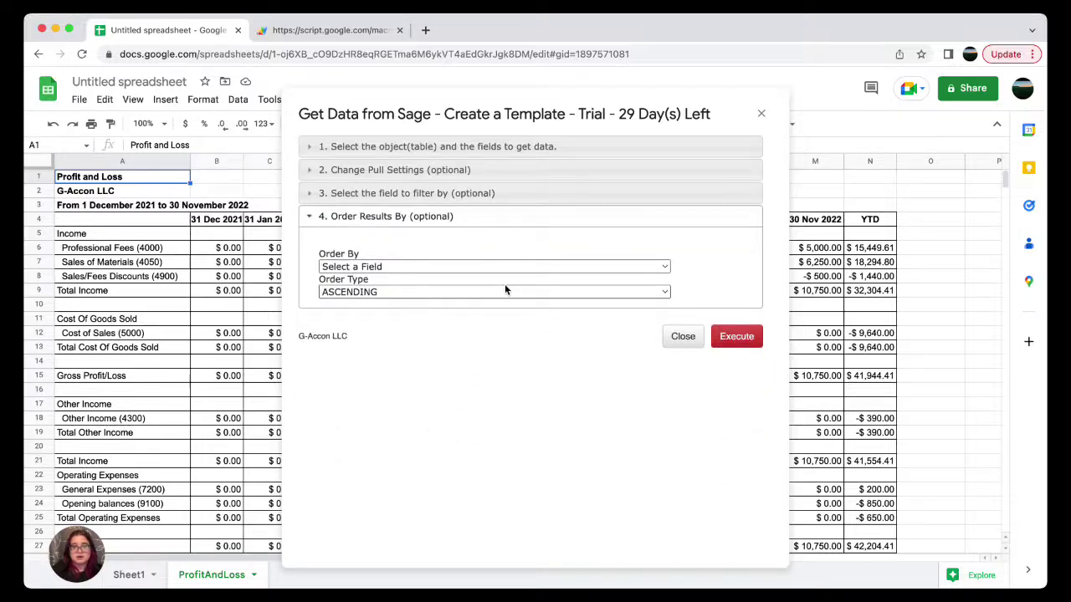
{"action": "left_click", "coordinate": [736, 336]}
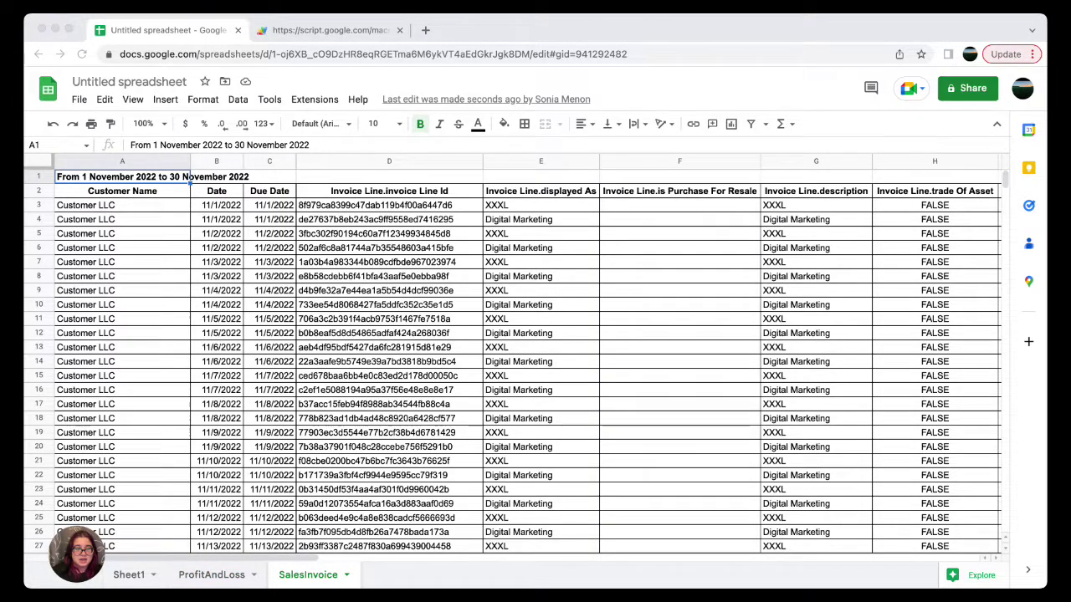
{"action": "left_click", "coordinate": [316, 101]}
{"action": "mouse_move", "coordinate": [368, 235]}
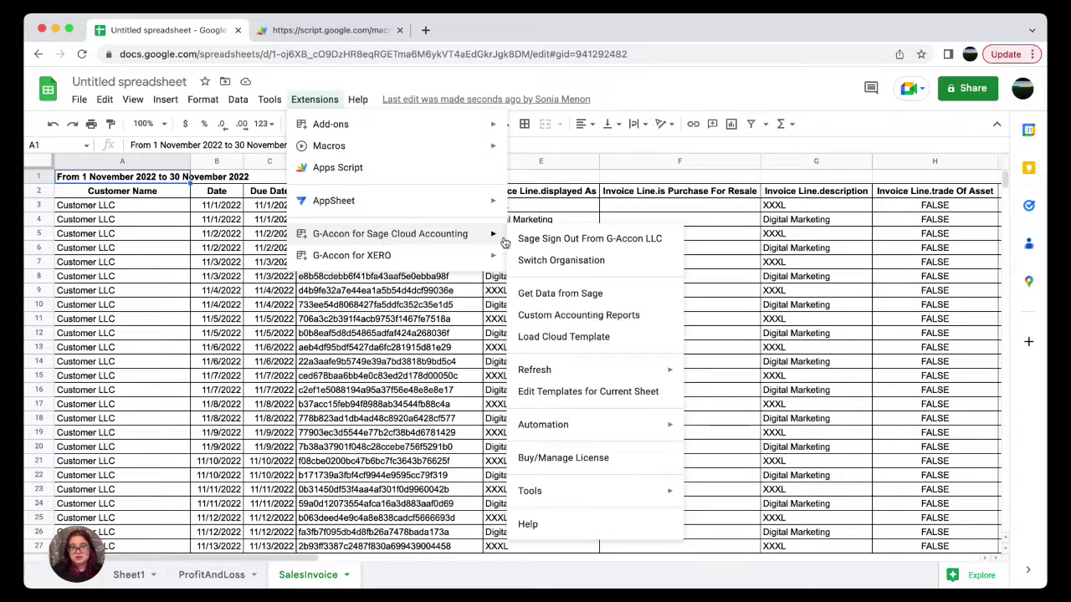
{"action": "mouse_move", "coordinate": [587, 372]}
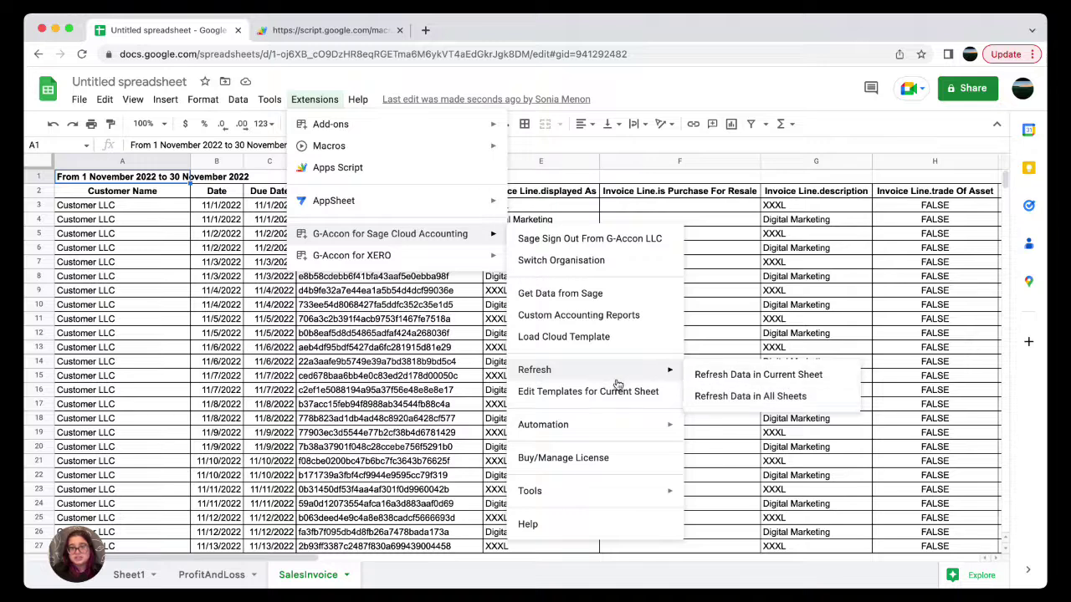
{"action": "mouse_move", "coordinate": [606, 435]}
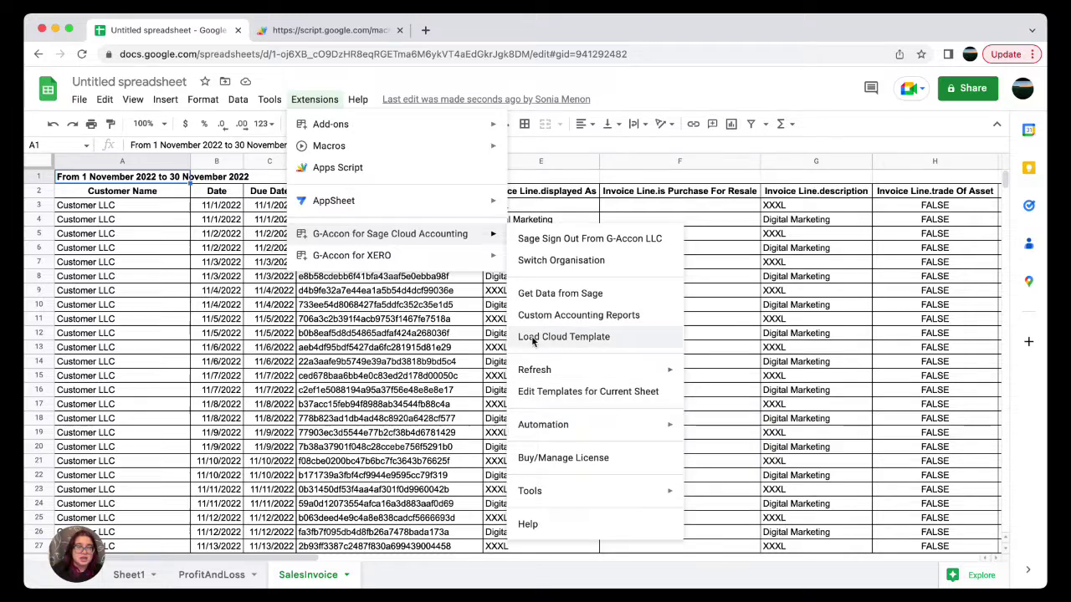
{"action": "left_click", "coordinate": [261, 381]}
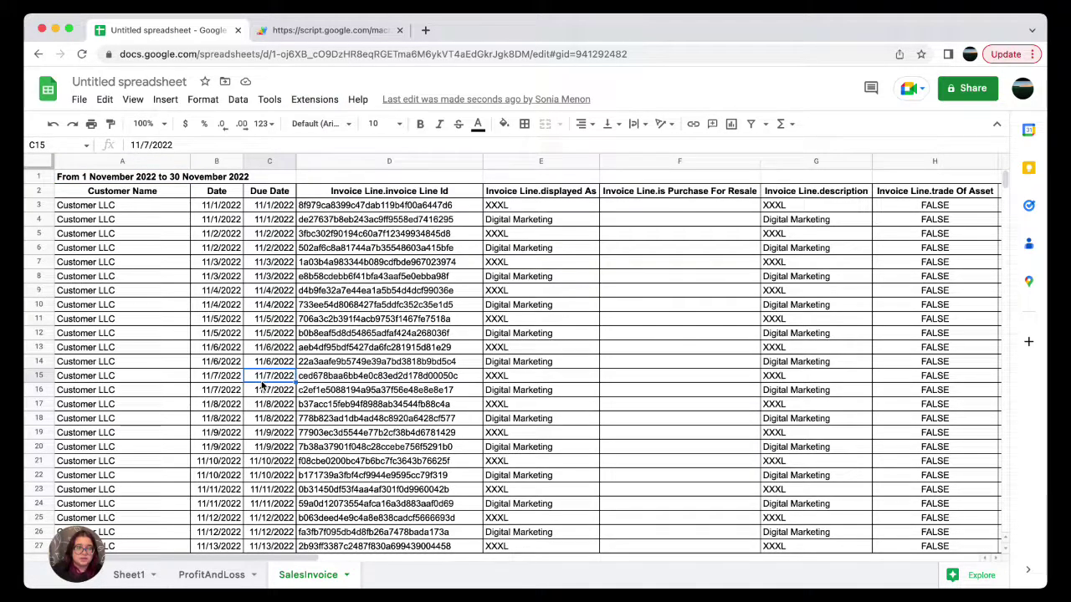